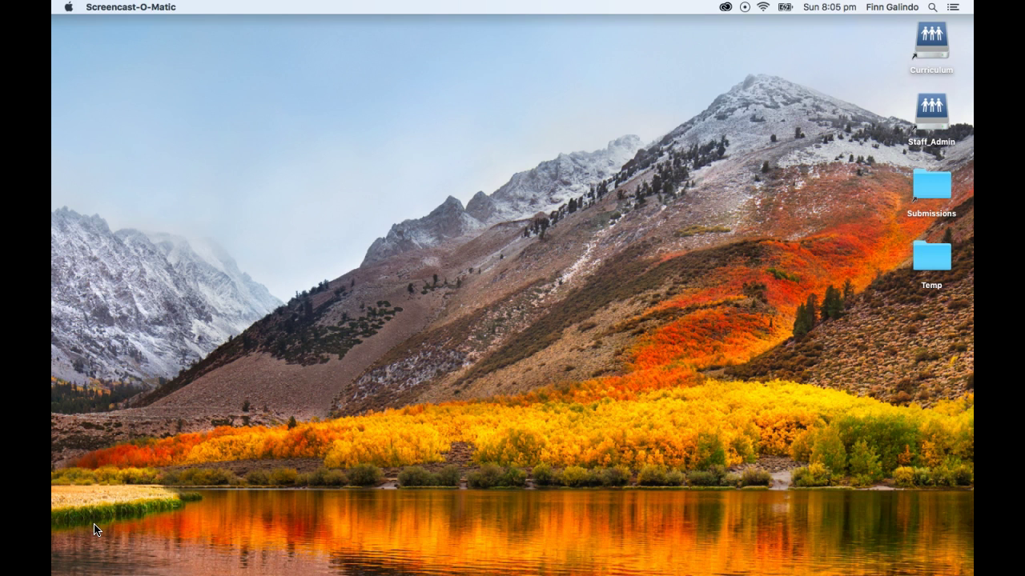
Step: Launch PrusaControl by searching 'pru' in Spotlight
key("super+space")
type("pr")
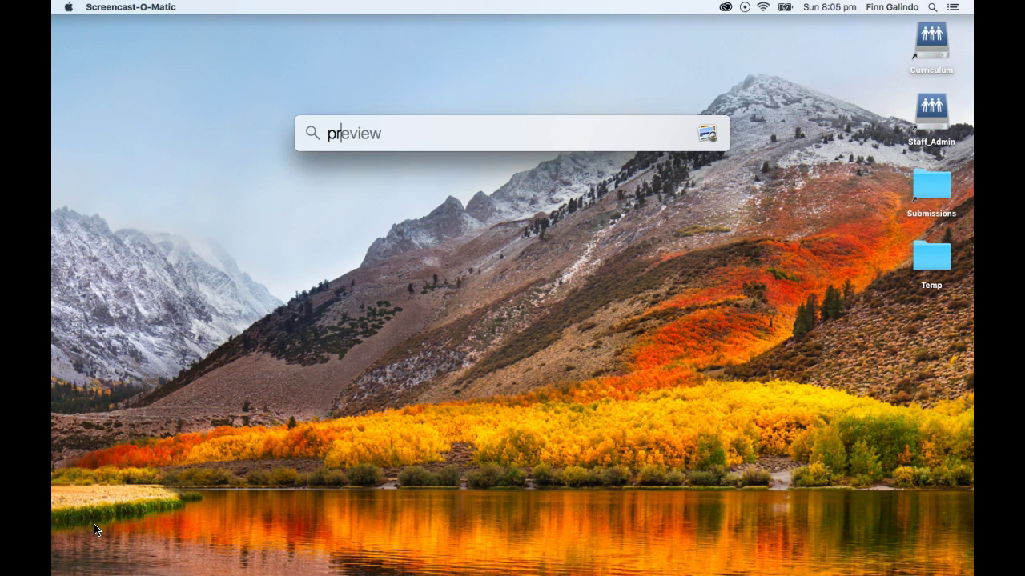
type("u")
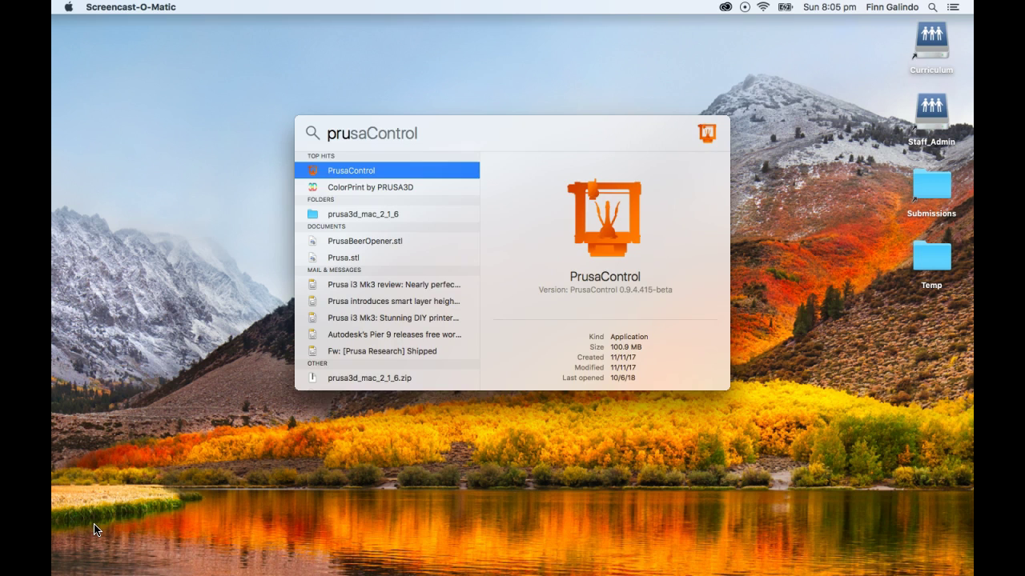
key("Return")
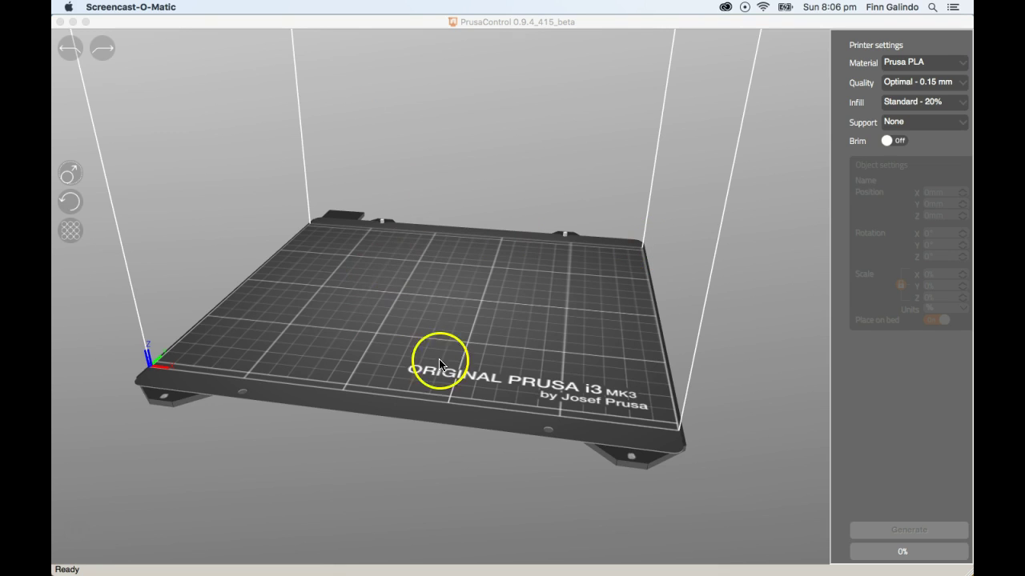
Step: Orbit, pan and zoom the view around the empty MK3 print bed and build volume
left_click(373, 314)
left_click_drag(373, 315, 341, 448)
scroll(359, 264, "down", 3)
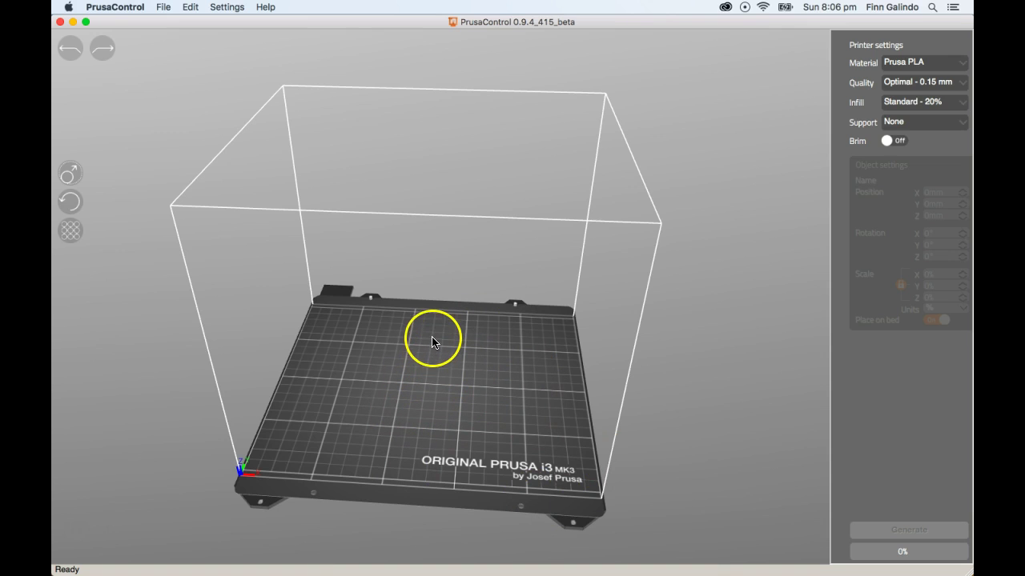
left_click(431, 406)
mouse_move(432, 407)
left_mouse_down()
mouse_move(437, 352)
mouse_move(430, 389)
left_mouse_up()
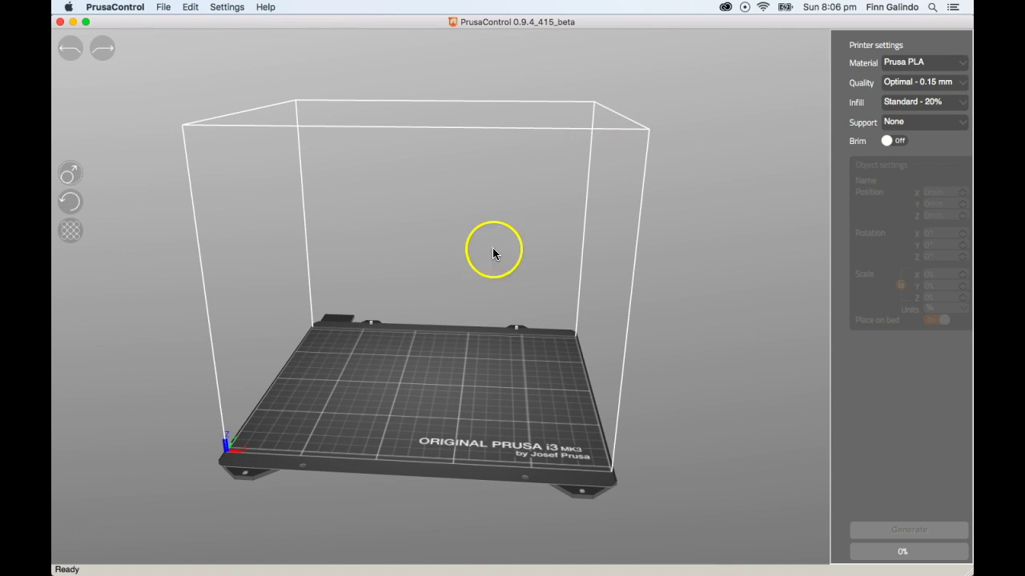
right_click_drag(480, 265, 507, 258)
mouse_move(508, 258)
left_mouse_down()
mouse_move(483, 272)
mouse_move(508, 261)
left_mouse_up()
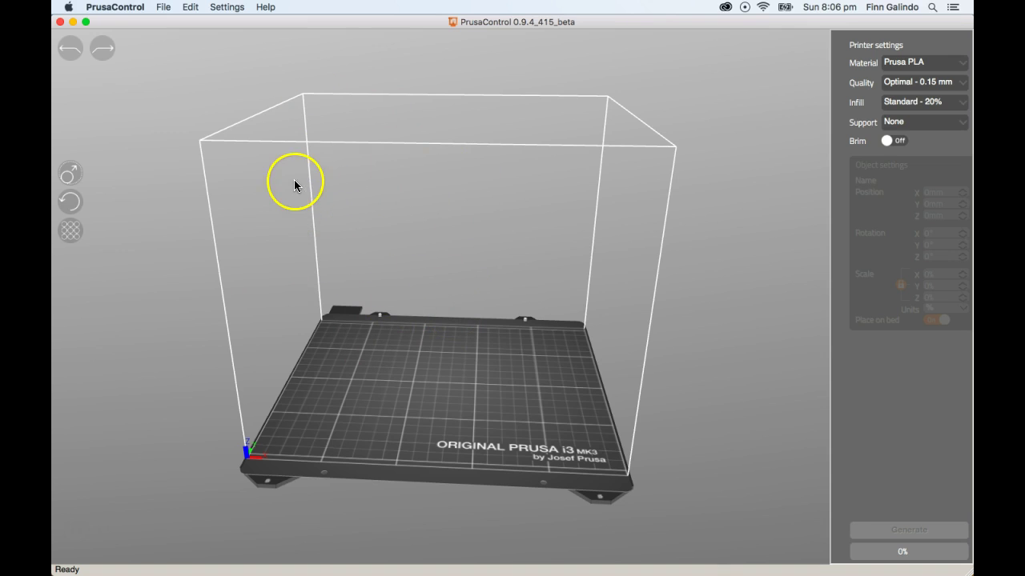
Step: Import the 3DHubs_Marvin.stl model from the File menu
left_click(163, 7)
left_click(173, 21)
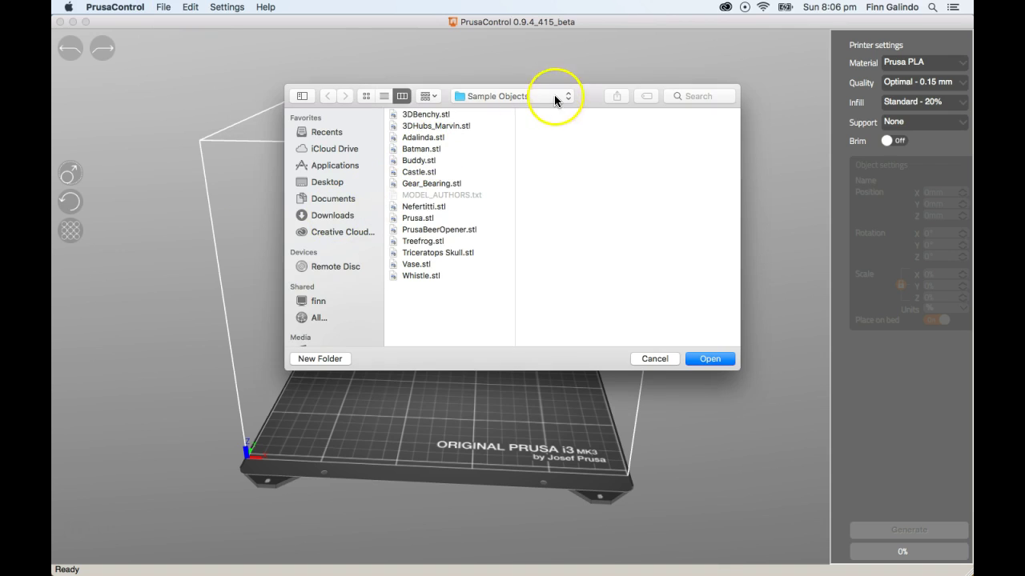
double_click(434, 127)
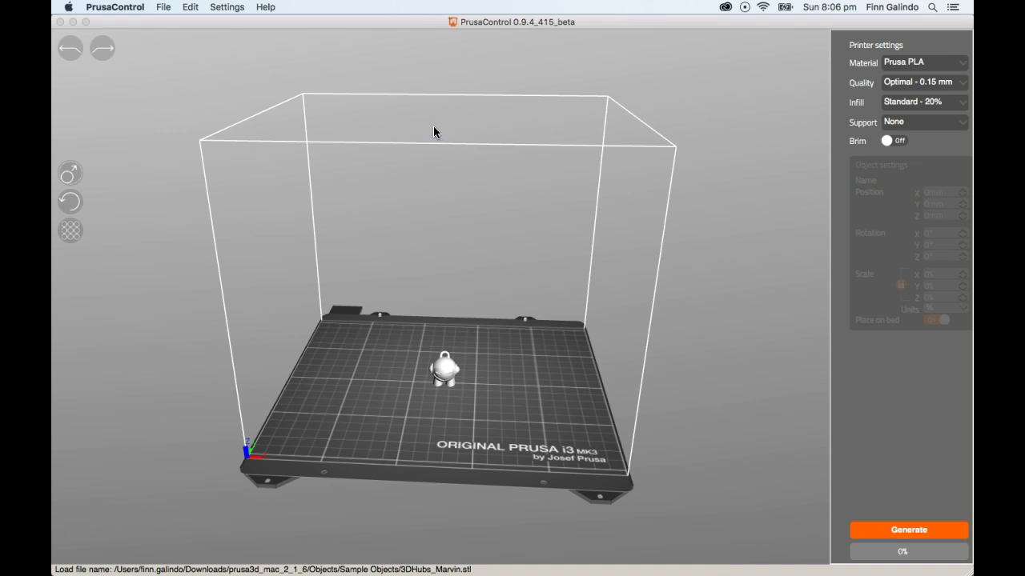
Step: Select Marvin and drag it to sit near the centre of the bed
scroll(430, 370, "up", 5)
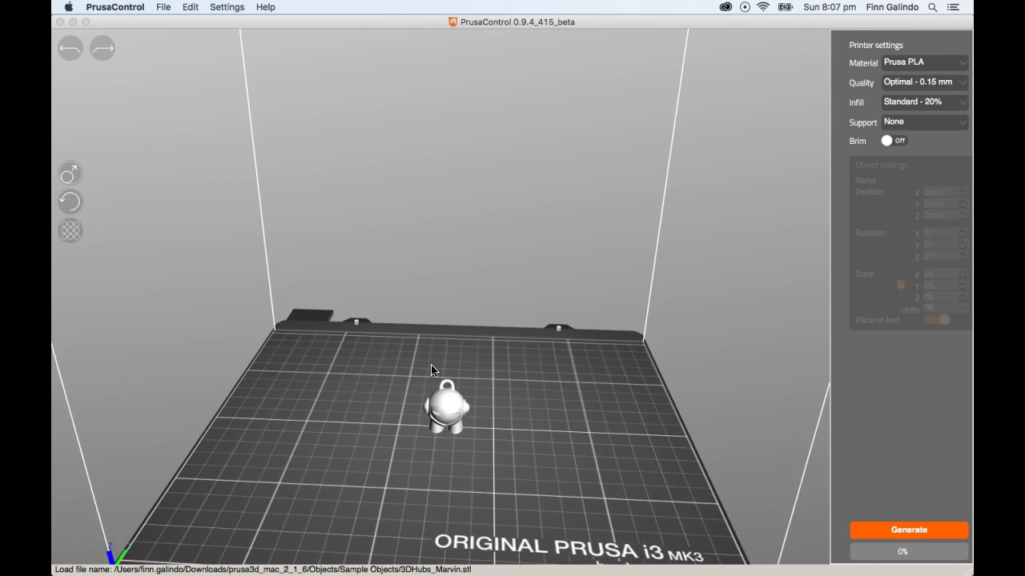
left_click(453, 434)
scroll(453, 434, "down", 3)
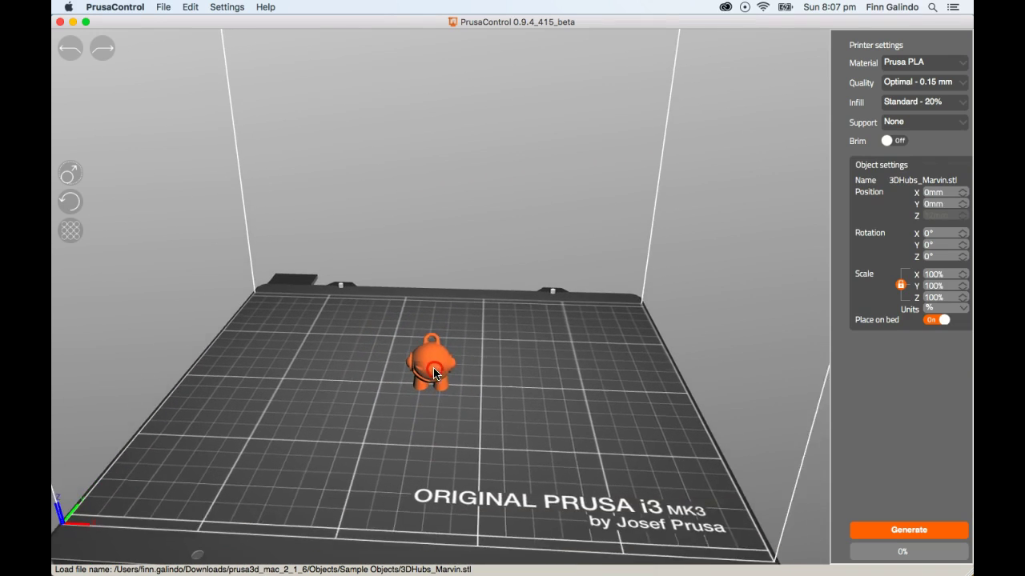
scroll(438, 302, "up", 2)
left_click_drag(438, 303, 411, 320)
mouse_move(488, 332)
left_mouse_down()
mouse_move(456, 306)
mouse_move(423, 304)
mouse_move(419, 320)
mouse_move(531, 340)
mouse_move(610, 320)
mouse_move(627, 327)
mouse_move(565, 318)
mouse_move(480, 339)
mouse_move(505, 358)
mouse_move(617, 333)
mouse_move(489, 347)
left_mouse_up()
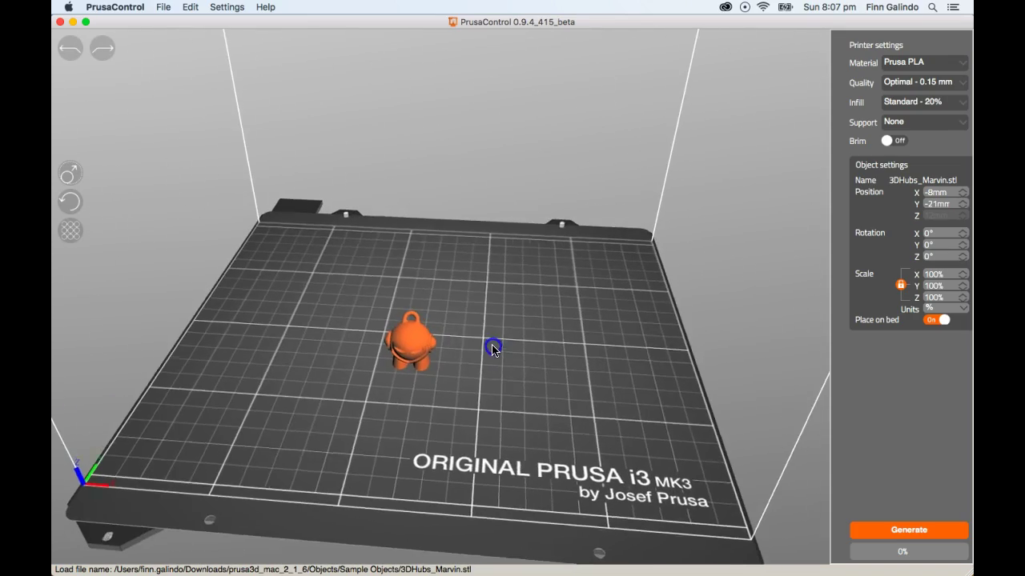
left_click_drag(414, 345, 433, 330)
left_click(473, 328)
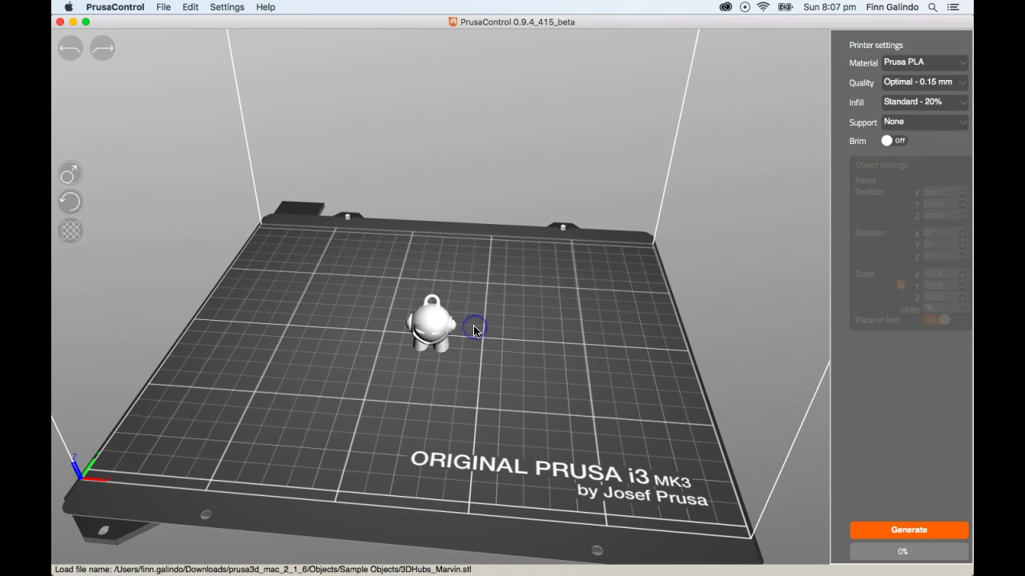
left_click(436, 324)
left_click_drag(494, 359, 456, 332)
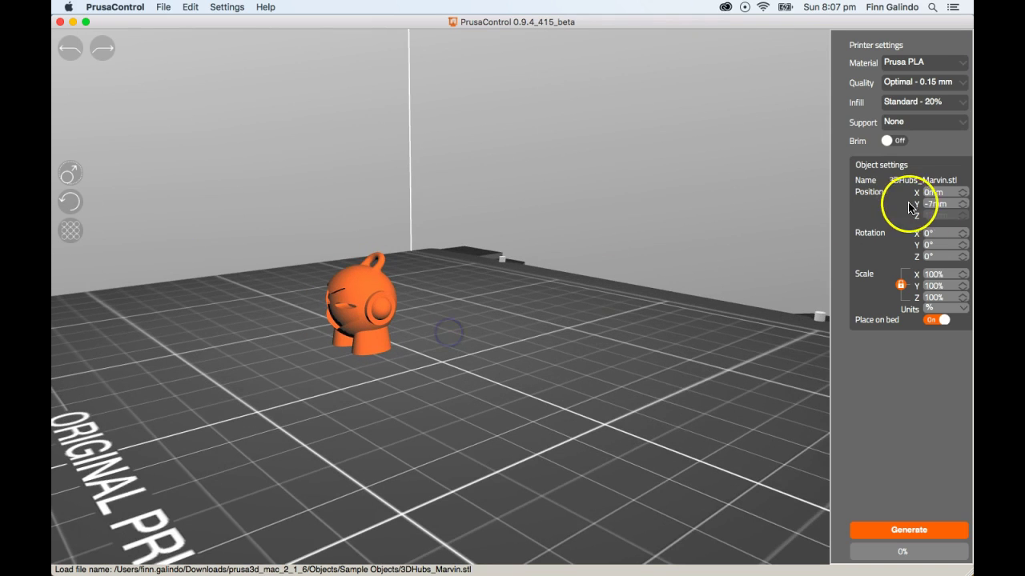
type("90")
key("Return")
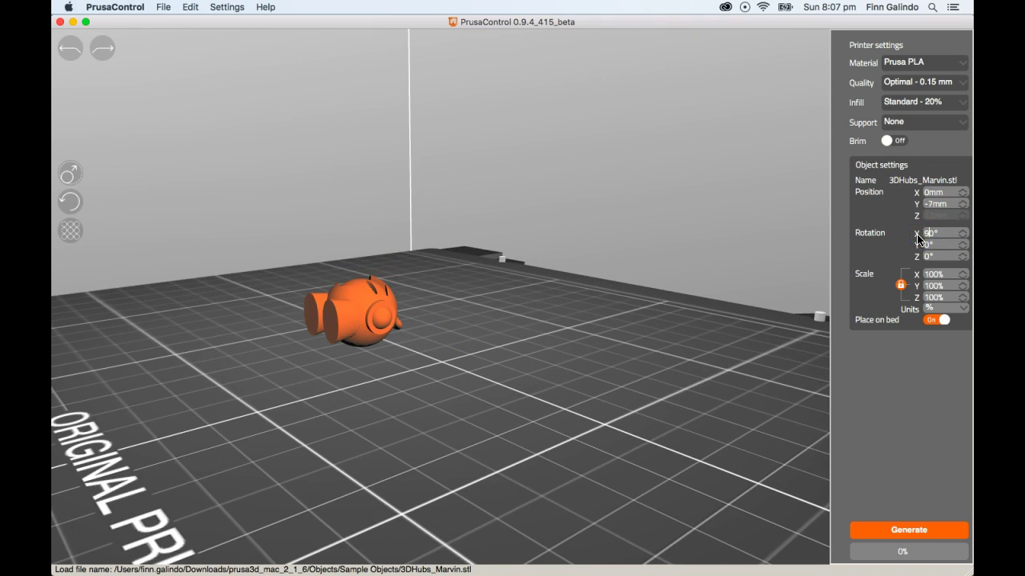
left_click_drag(587, 361, 657, 343)
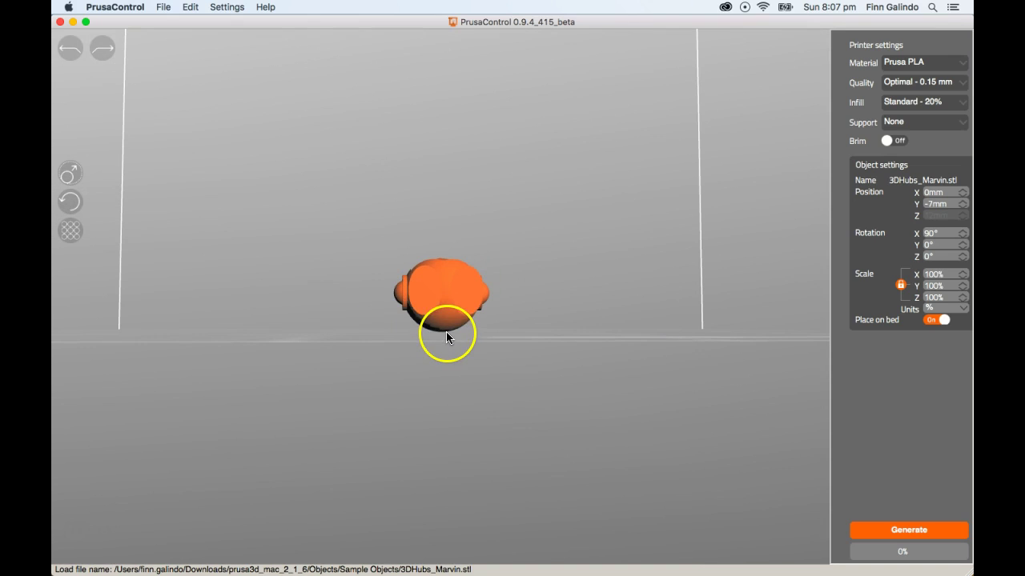
left_click_drag(438, 331, 460, 341)
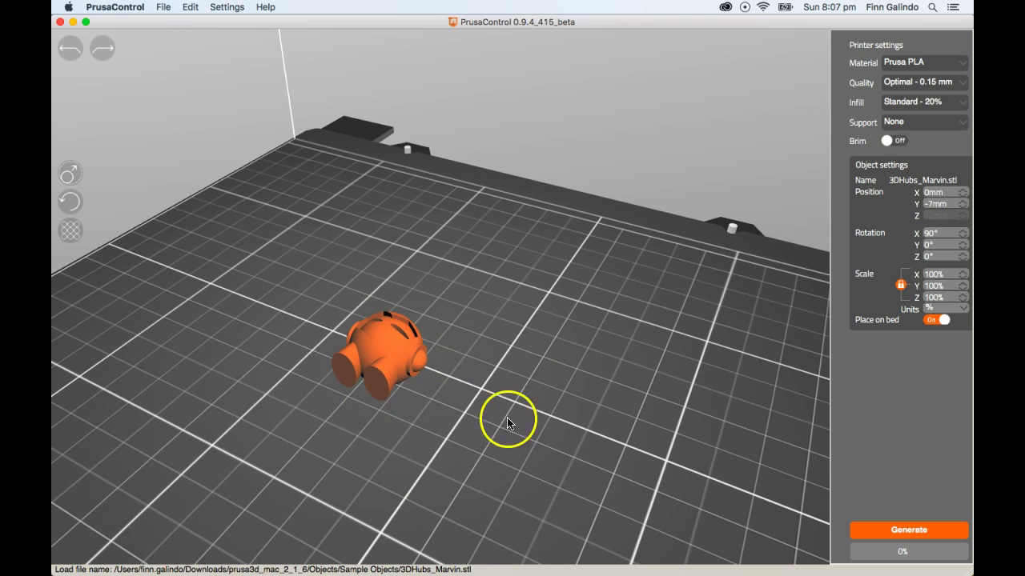
double_click(938, 233)
type("0")
key("Return")
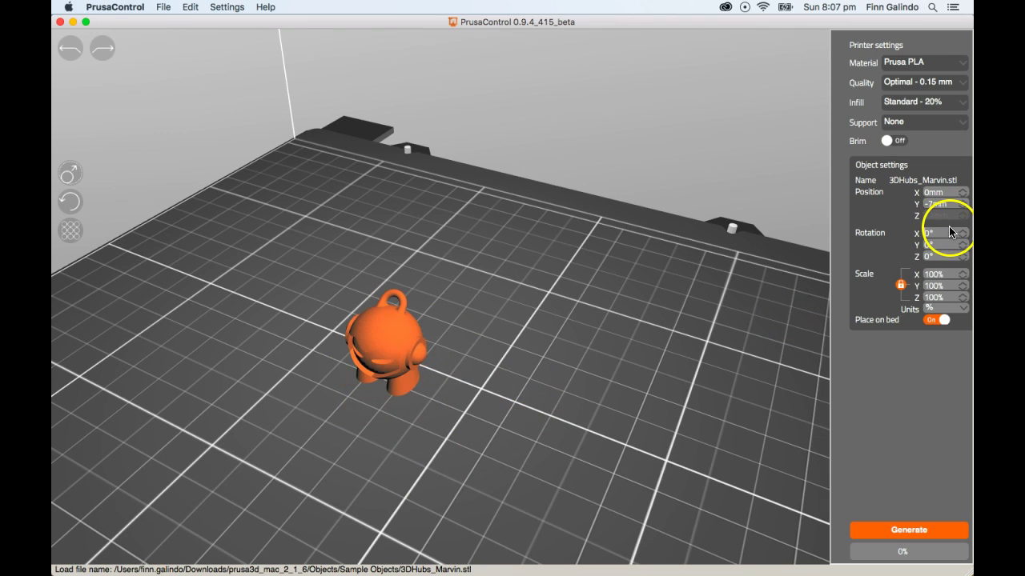
left_click_drag(517, 393, 563, 371)
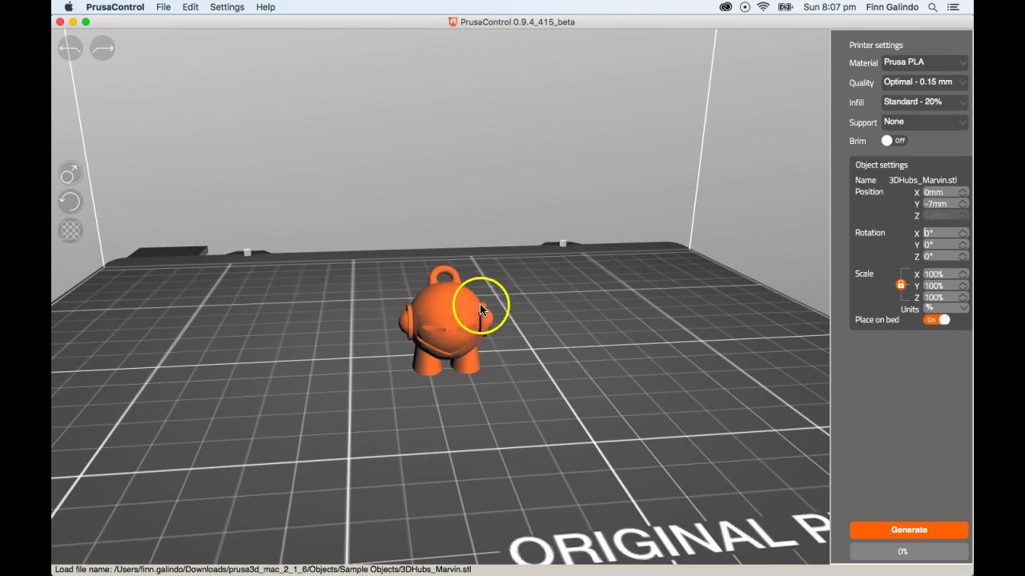
left_click(456, 387)
left_click_drag(455, 387, 472, 349)
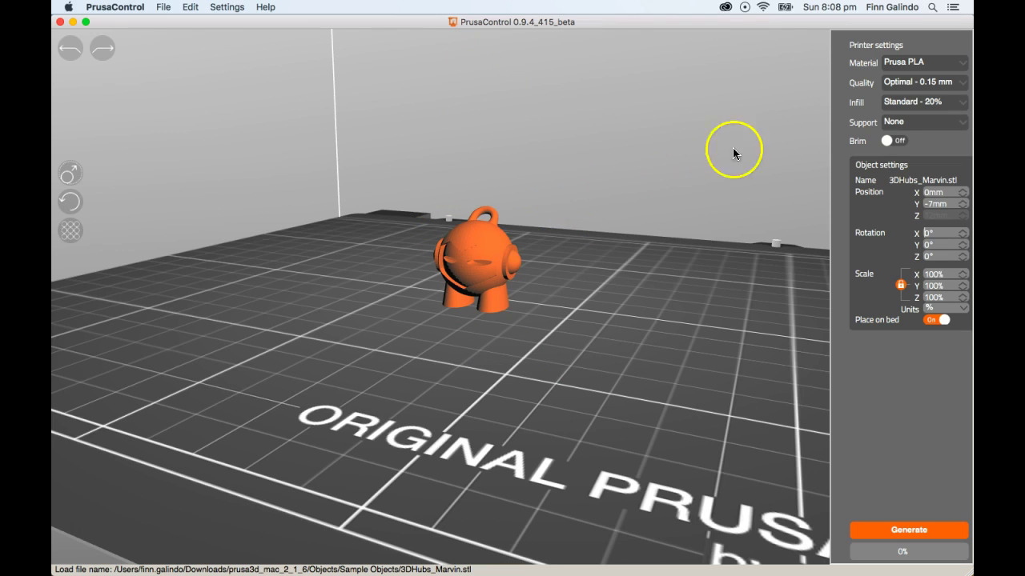
Step: Check the material list and keep Prusa PLA as the filament
left_click(900, 70)
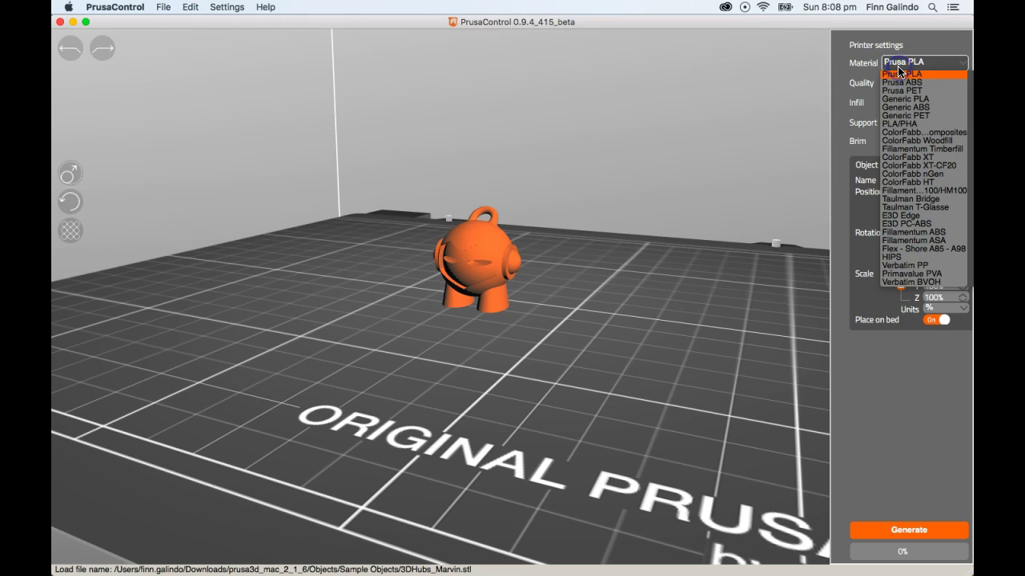
left_click(898, 72)
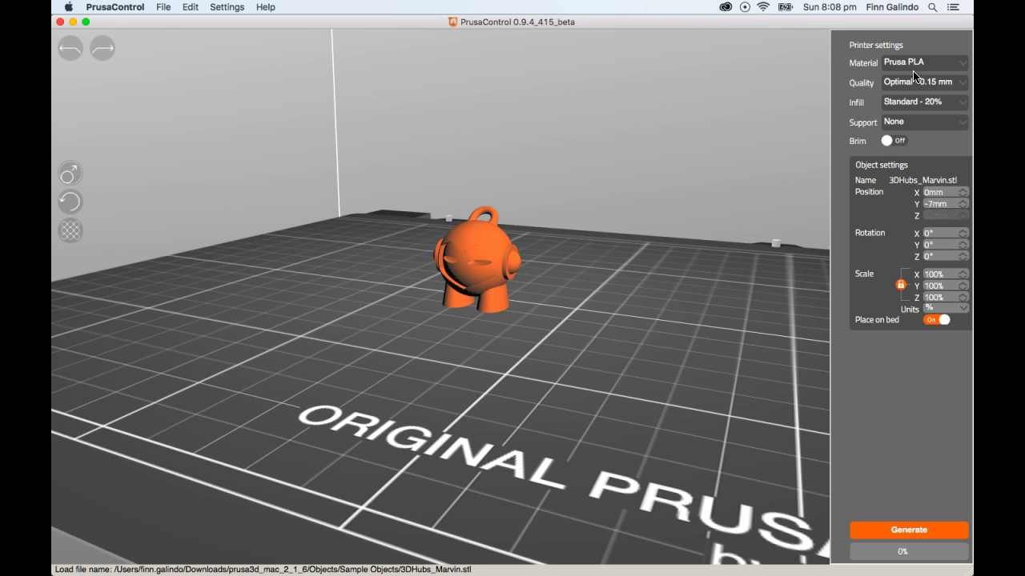
left_click(913, 72)
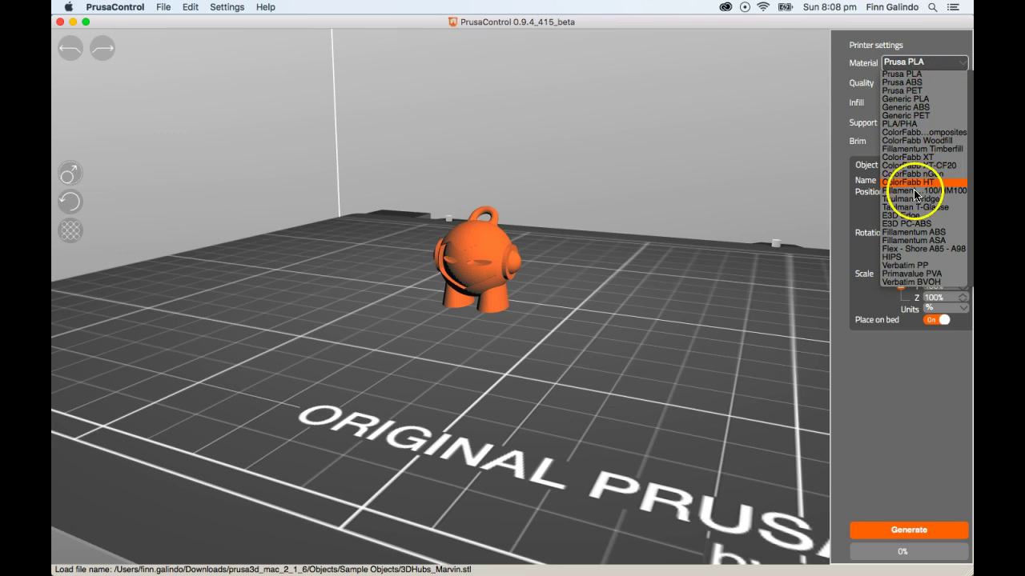
left_click(913, 74)
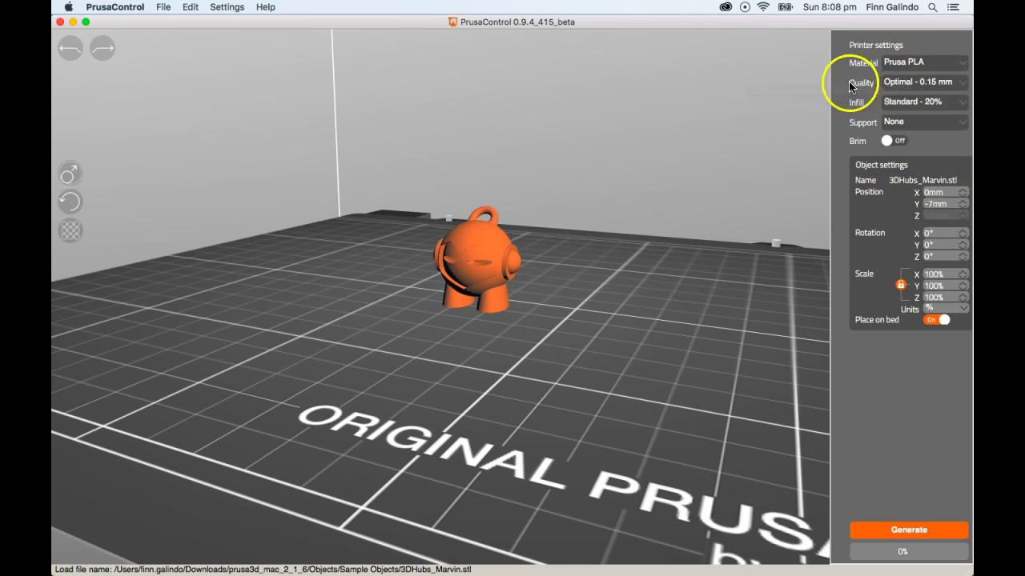
Step: Change the print quality to Ultra detail - 0.05 mm
left_click(945, 85)
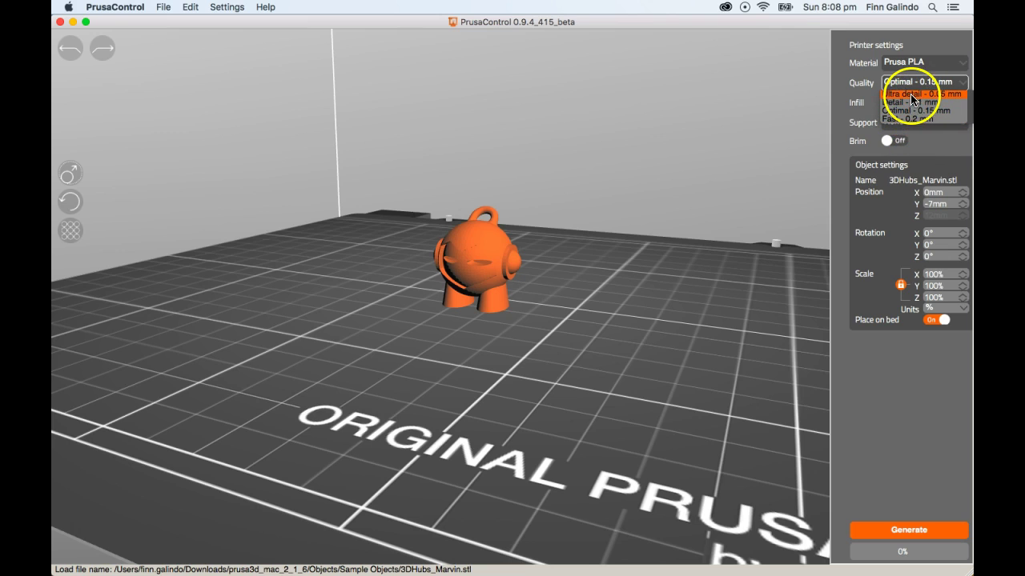
left_click(846, 101)
left_click(921, 83)
left_click(919, 94)
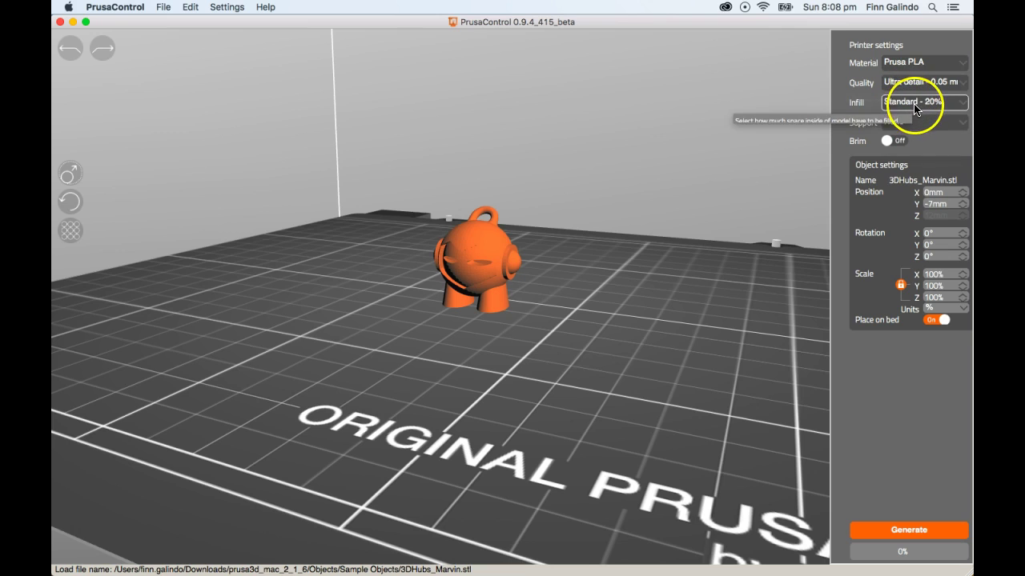
left_click(915, 102)
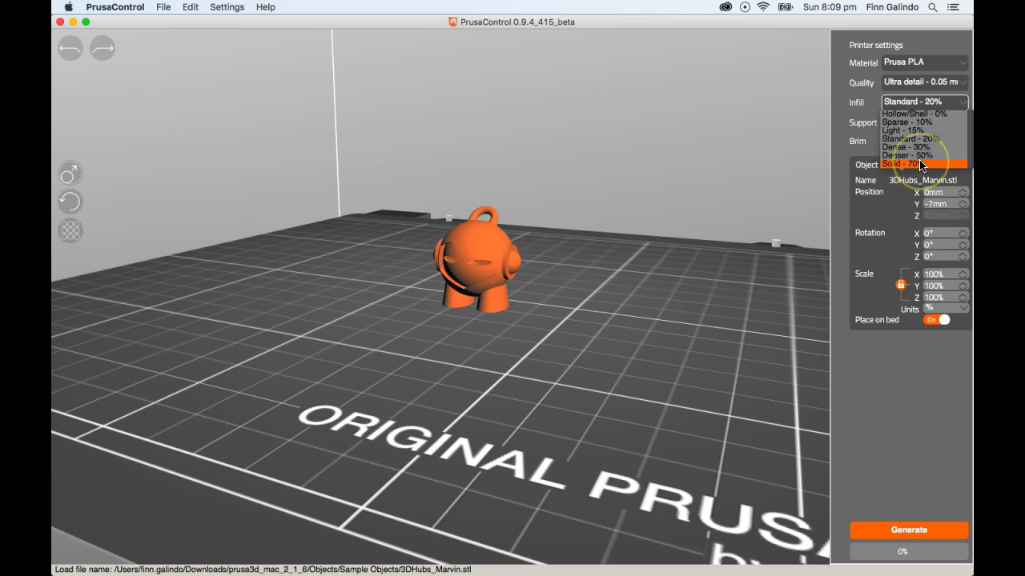
Step: Leave support at None and switch infill to Sparse - 10%
left_click(931, 99)
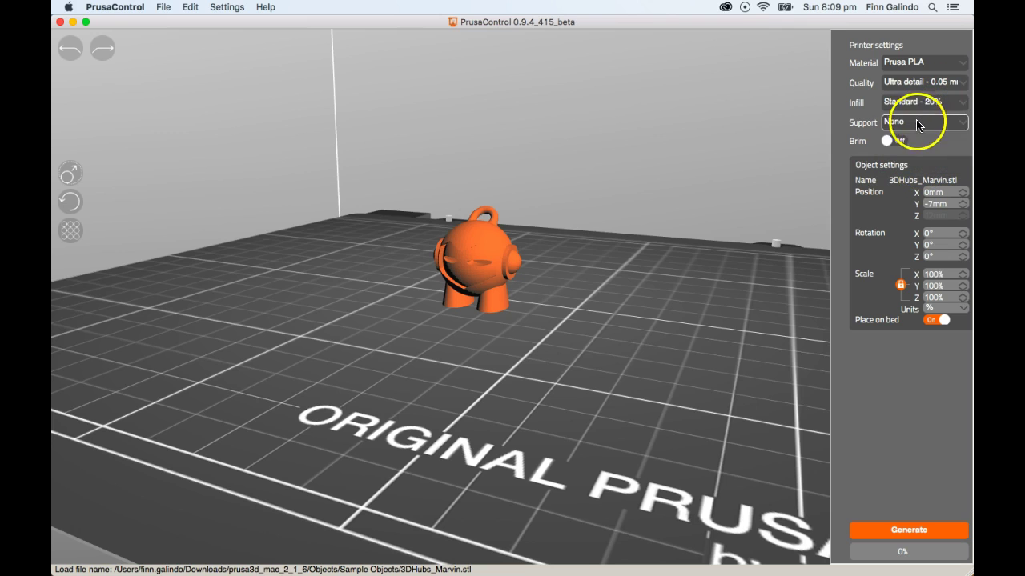
left_click(918, 124)
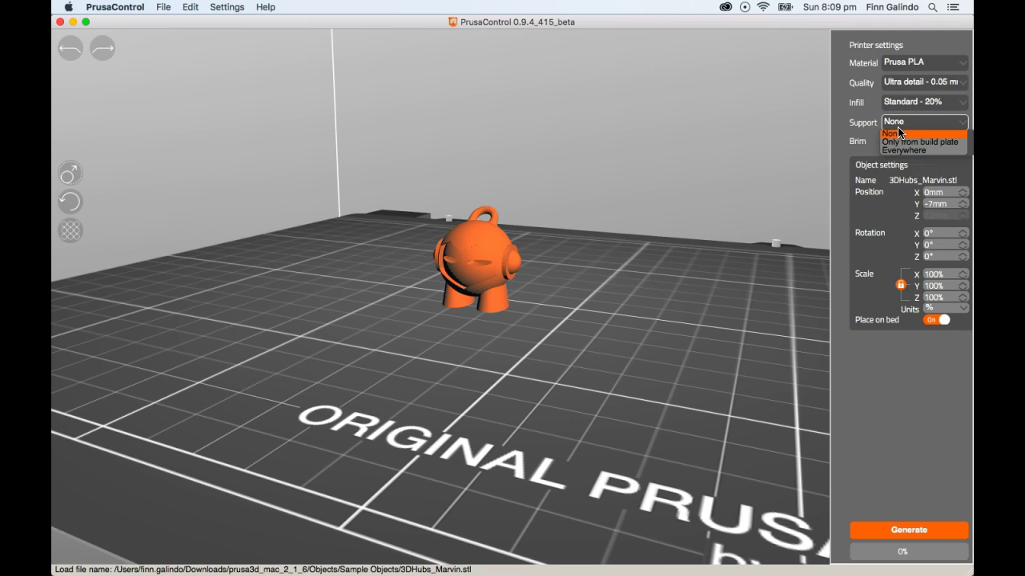
left_click(922, 134)
left_click(927, 103)
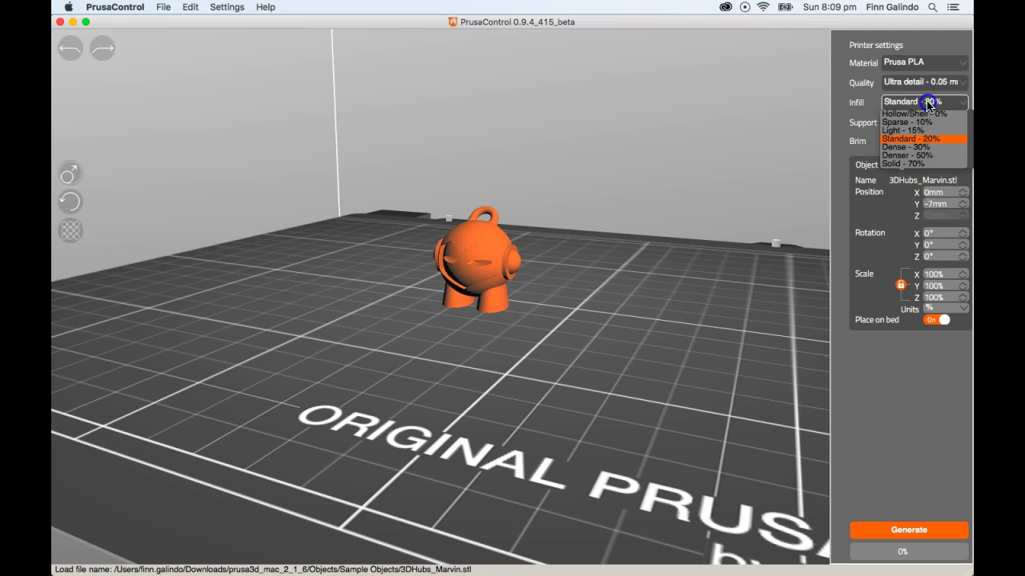
left_click(937, 124)
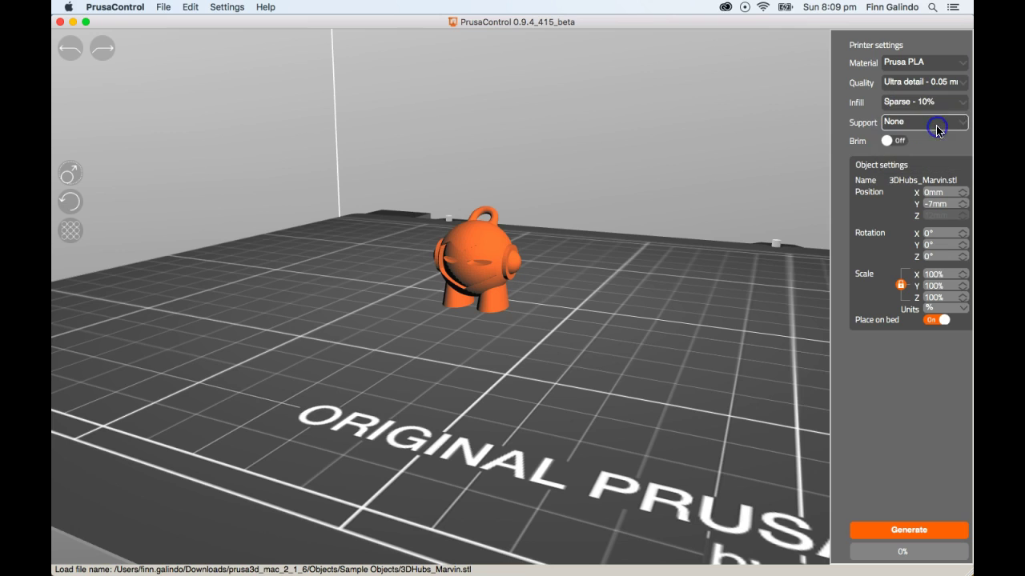
left_click(885, 141)
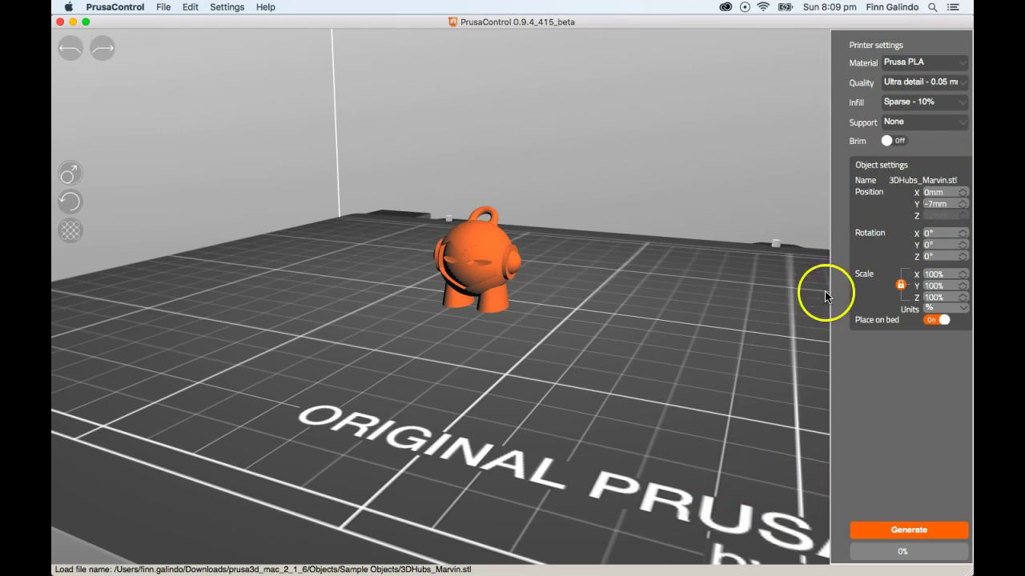
Step: Generate Marvin's G-code, giving a 2h 20min, 81cm filament layer preview
left_click(906, 529)
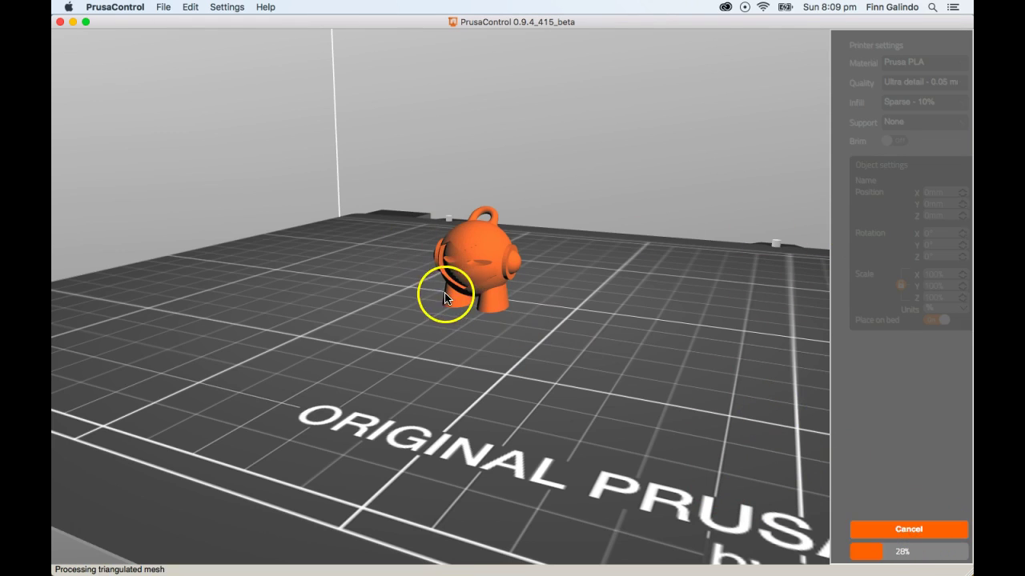
left_click_drag(446, 297, 487, 291)
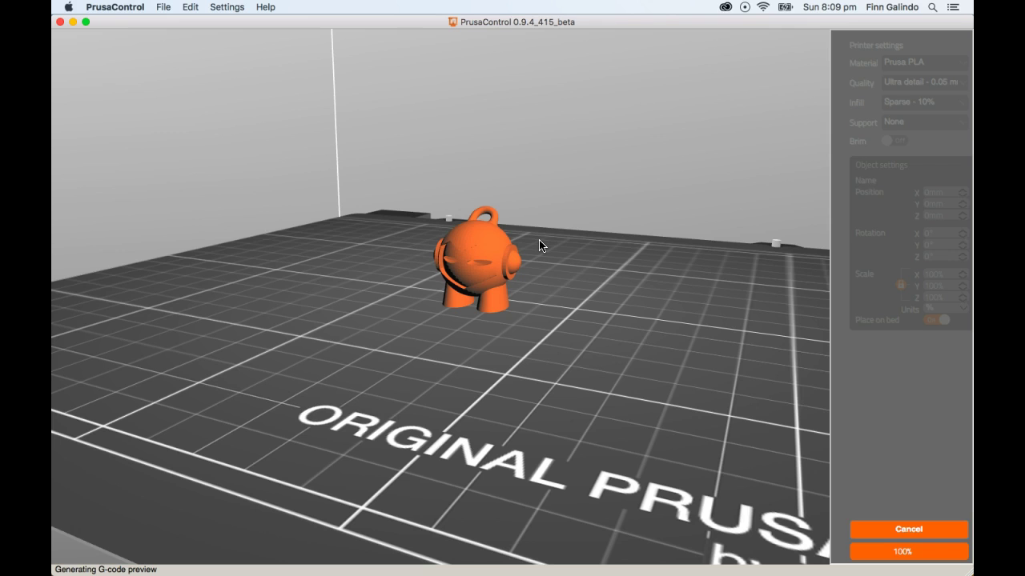
scroll(539, 245, "up", 5)
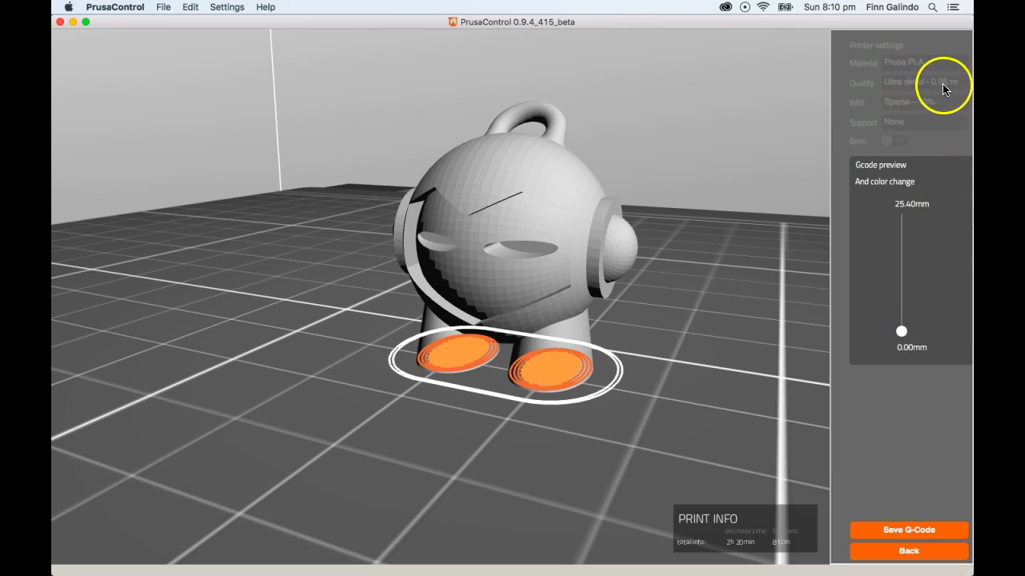
Step: Raise the layer preview from the feet up through the infill layers while orbiting
left_click(900, 330)
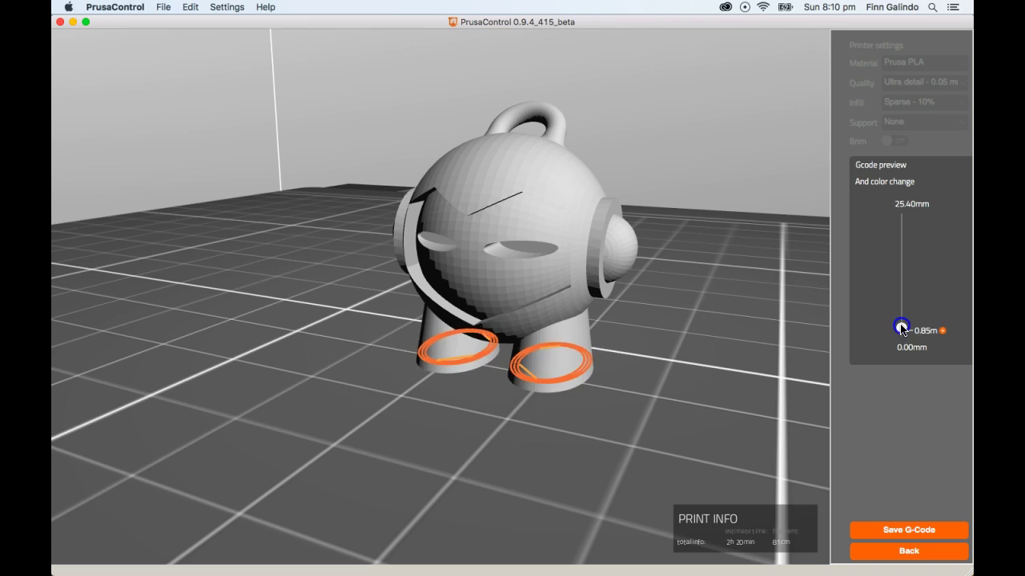
left_click_drag(901, 330, 901, 286)
left_click_drag(777, 297, 767, 328)
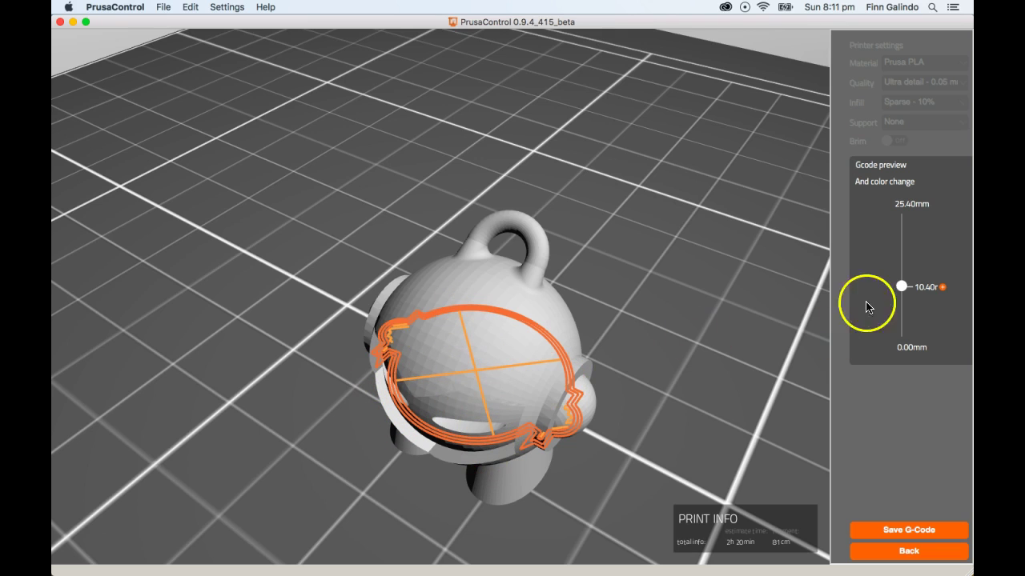
left_click_drag(902, 290, 900, 280)
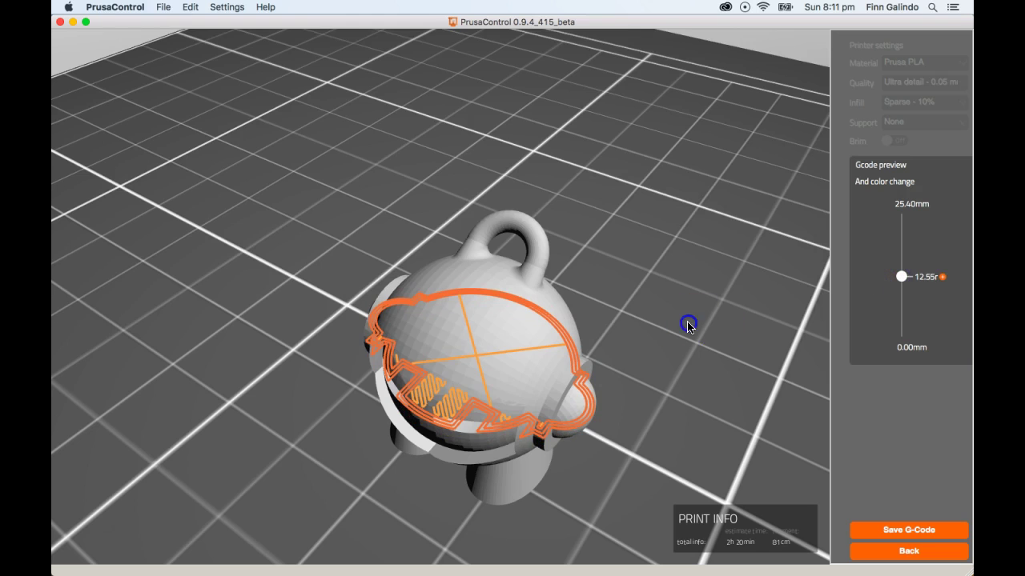
left_click_drag(688, 323, 714, 296)
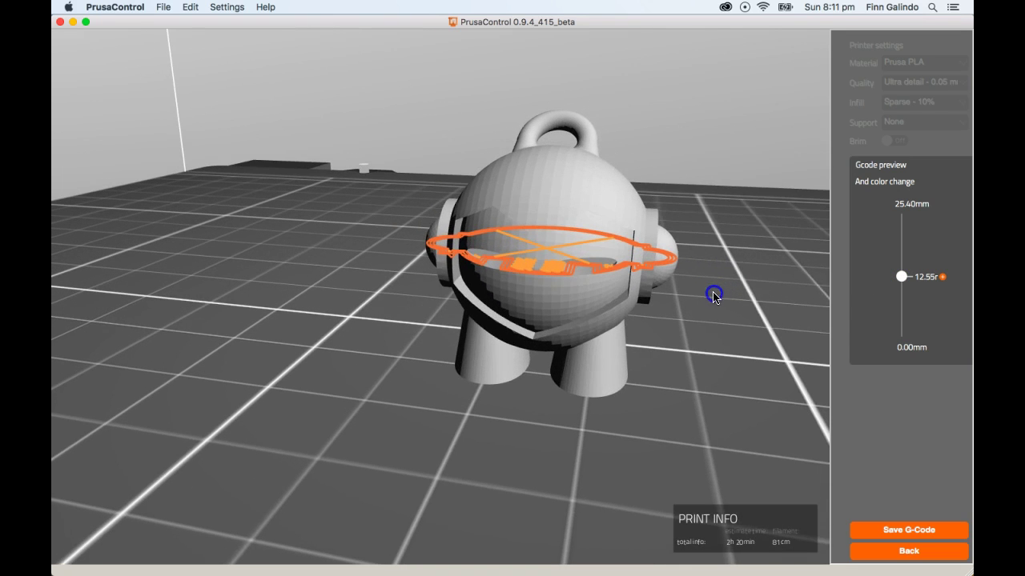
left_click_drag(901, 282, 901, 276)
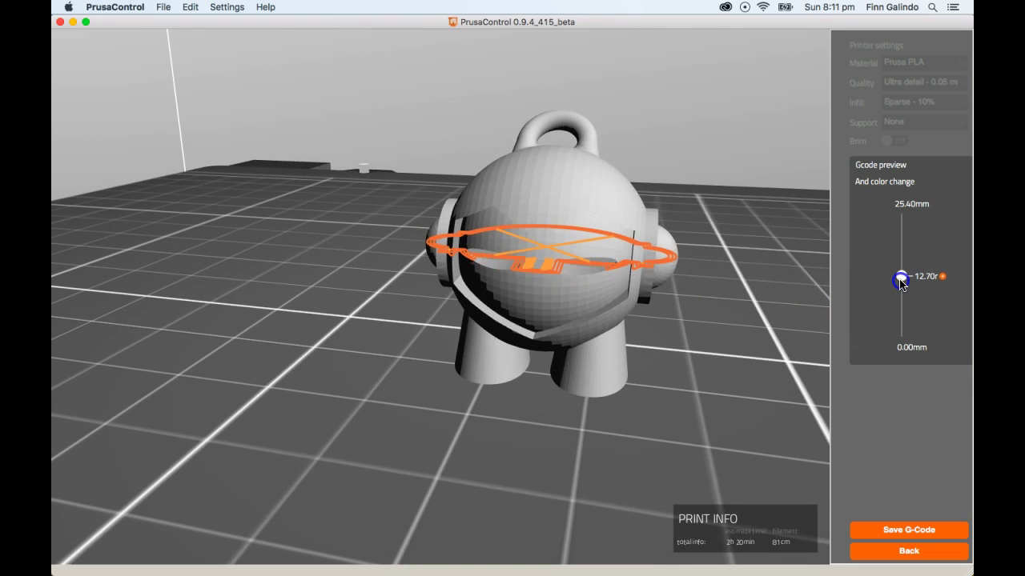
left_click(421, 270)
left_click(596, 280)
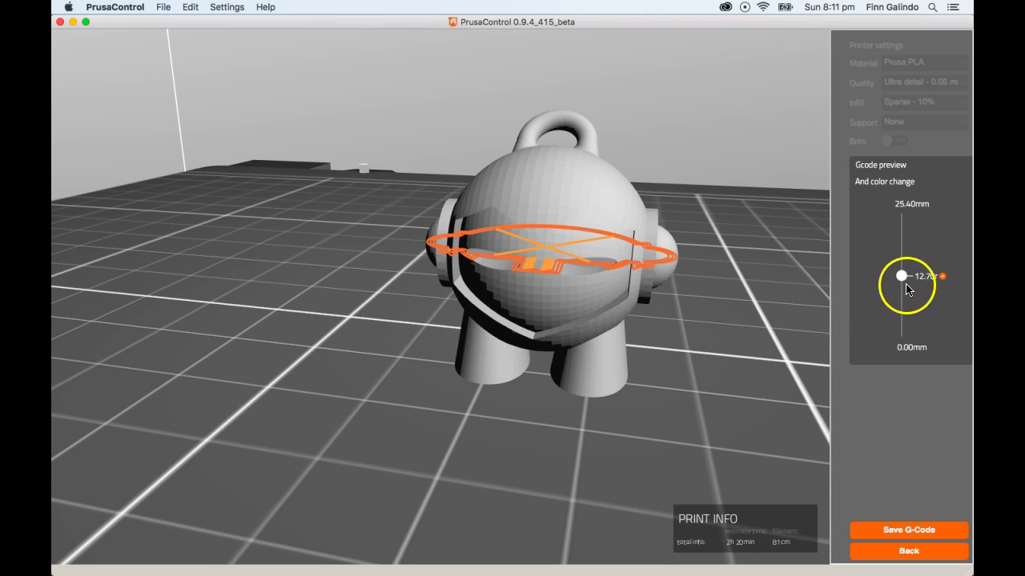
Step: Lift the layer preview from about 14.45 mm to 21.65 mm at the top
mouse_move(901, 276)
left_mouse_down()
mouse_move(888, 338)
mouse_move(902, 293)
left_mouse_up()
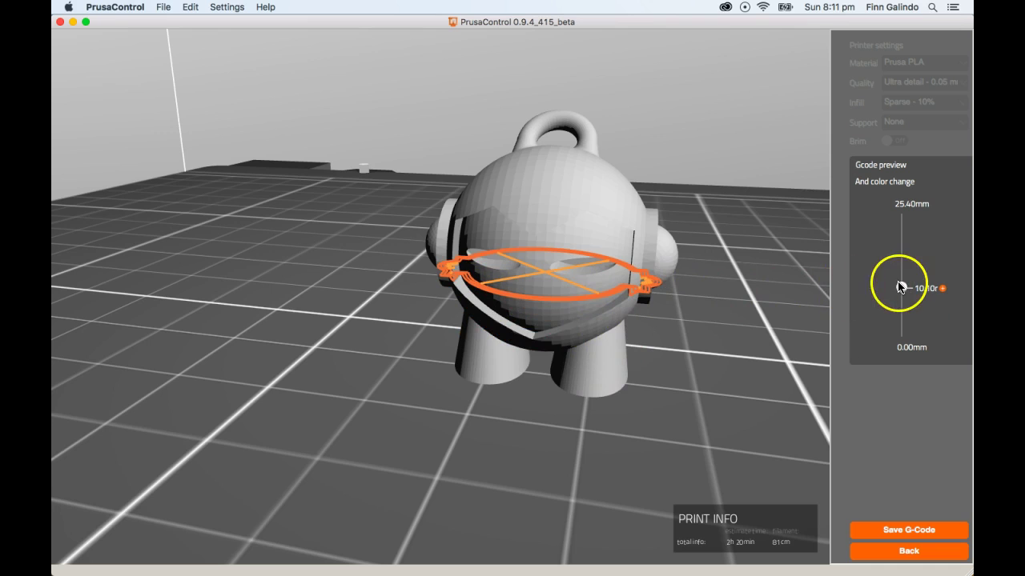
left_click_drag(899, 287, 903, 231)
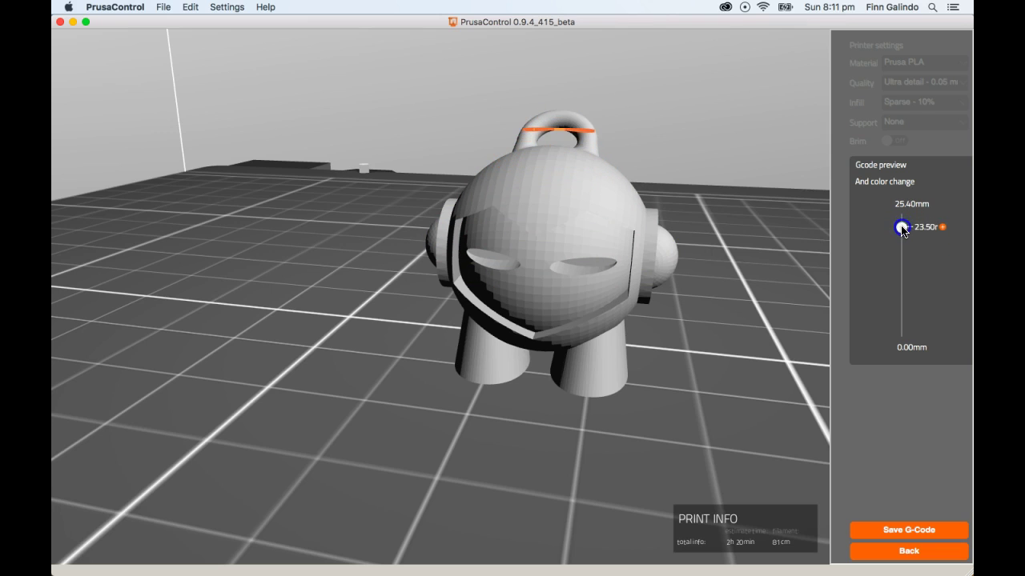
left_click_drag(709, 235, 643, 277)
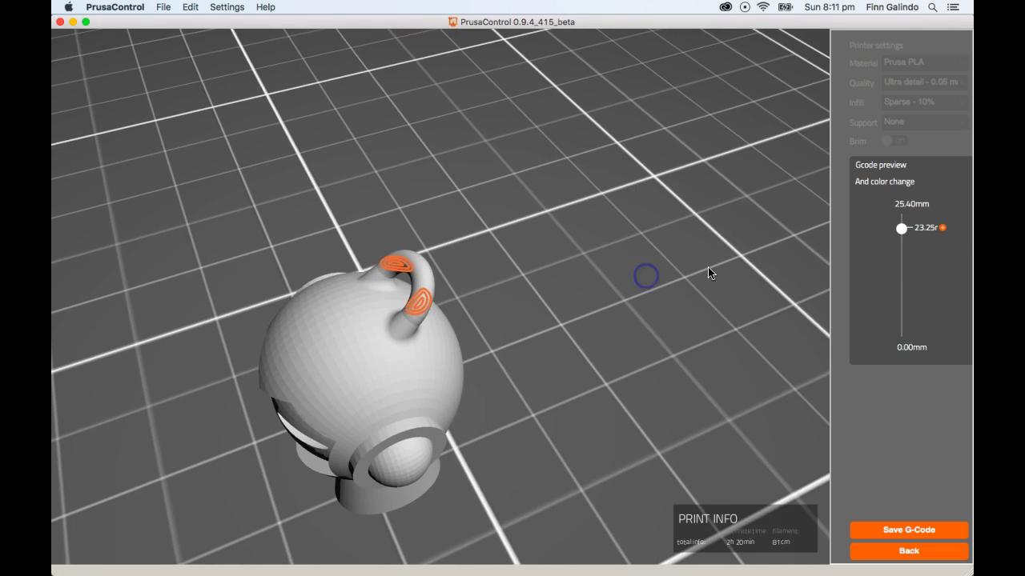
left_click(898, 229)
left_click_drag(896, 227, 900, 236)
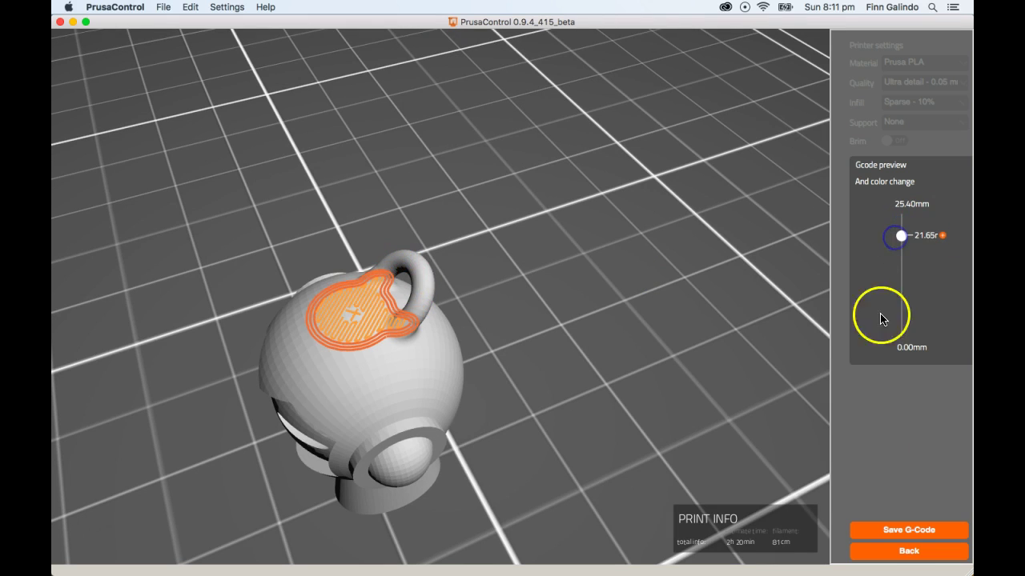
Step: Return to settings and set Fast - 0.2 mm quality with Denser - 50% infill
left_click(881, 557)
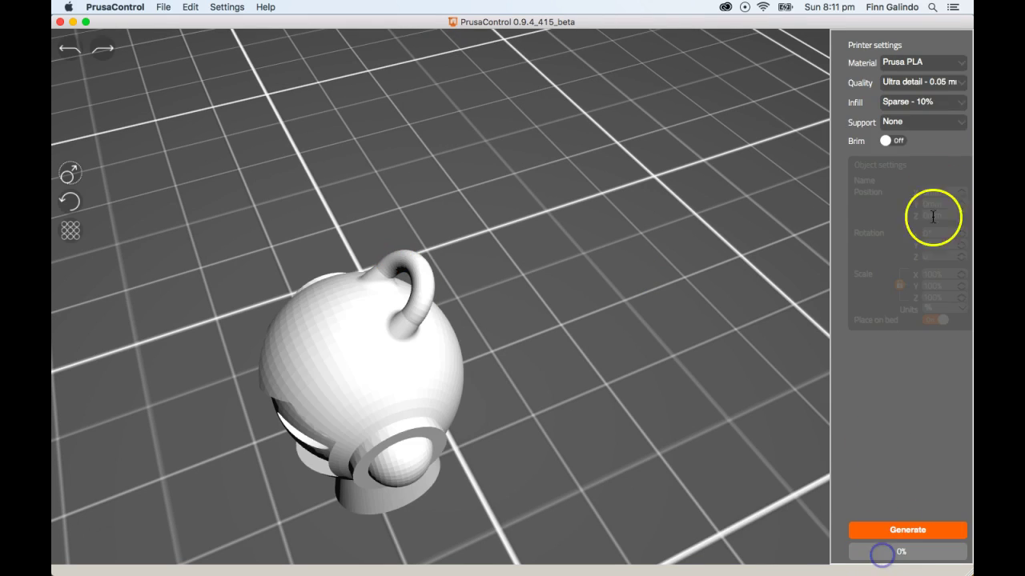
left_click(947, 83)
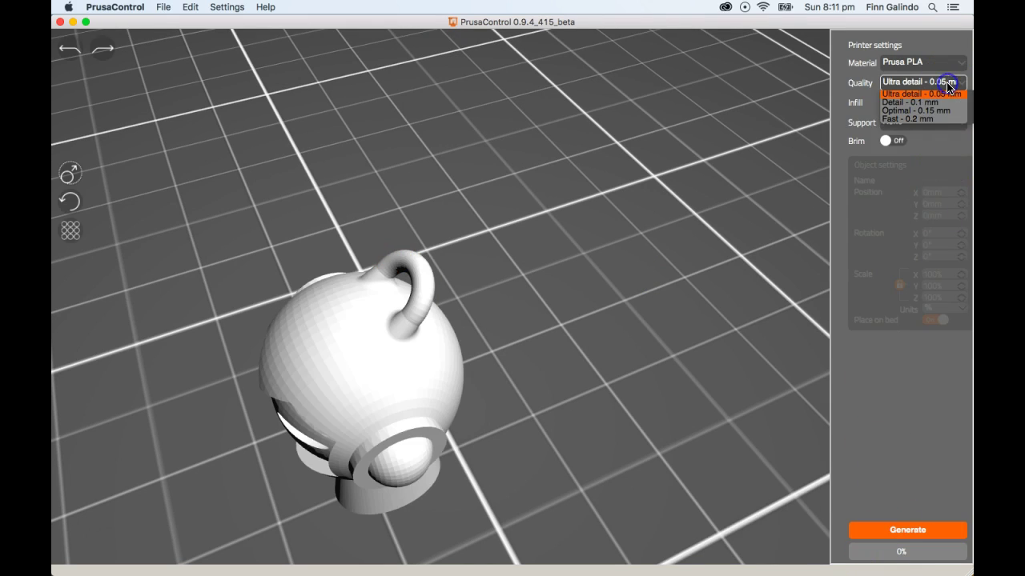
left_click(922, 120)
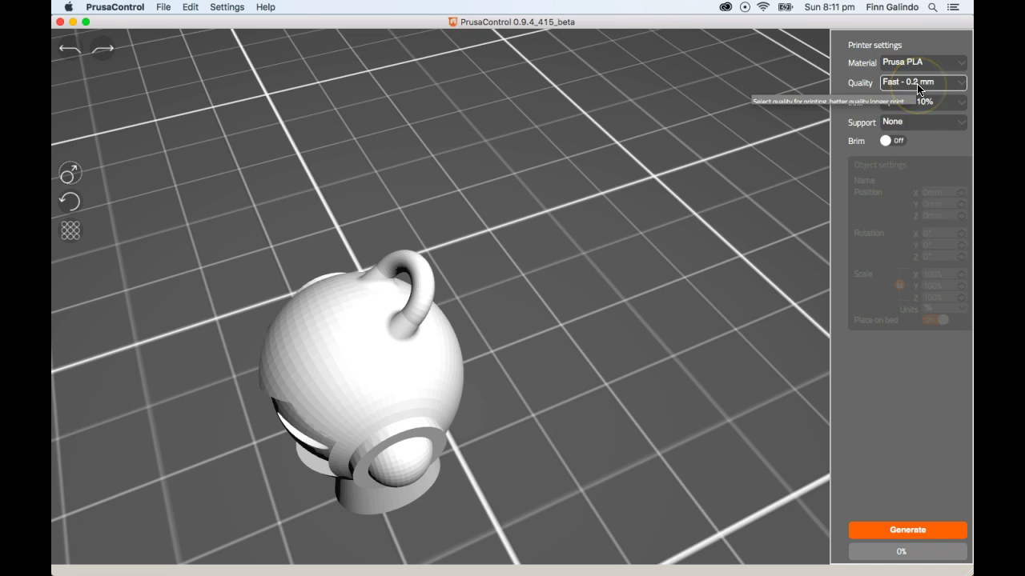
left_click(937, 104)
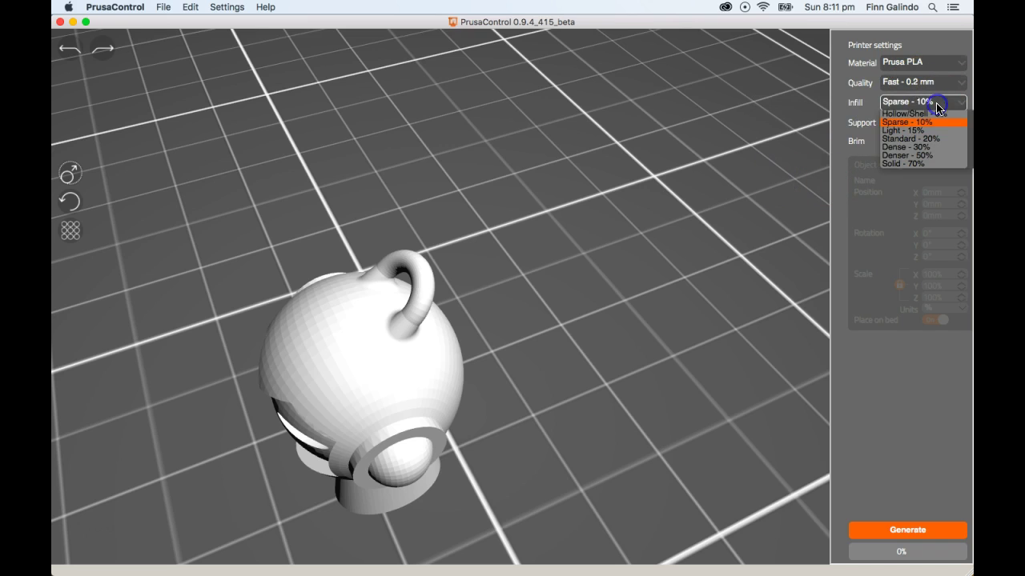
left_click(918, 157)
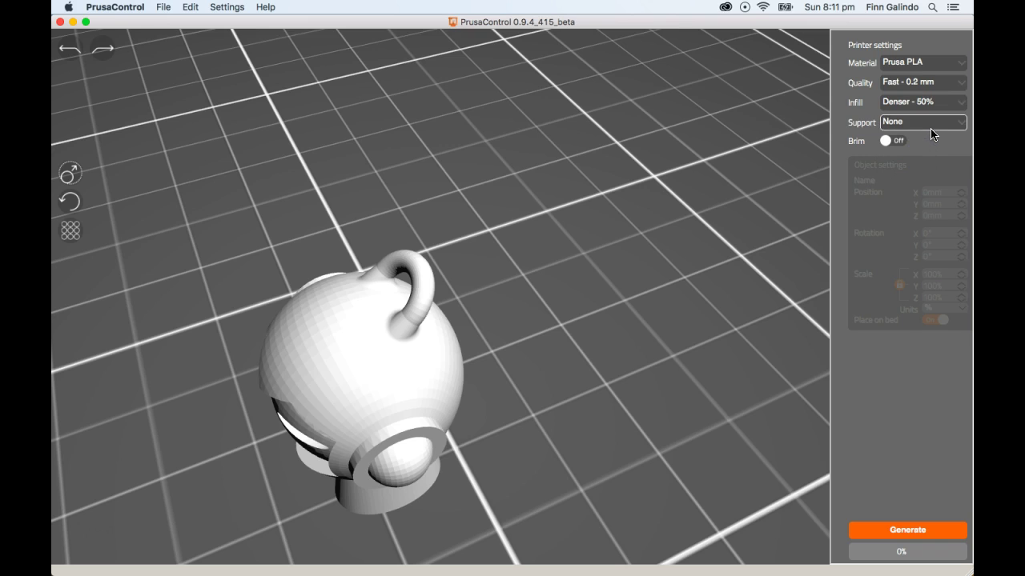
Step: Set support to Everywhere and regenerate the G-code
left_click(932, 133)
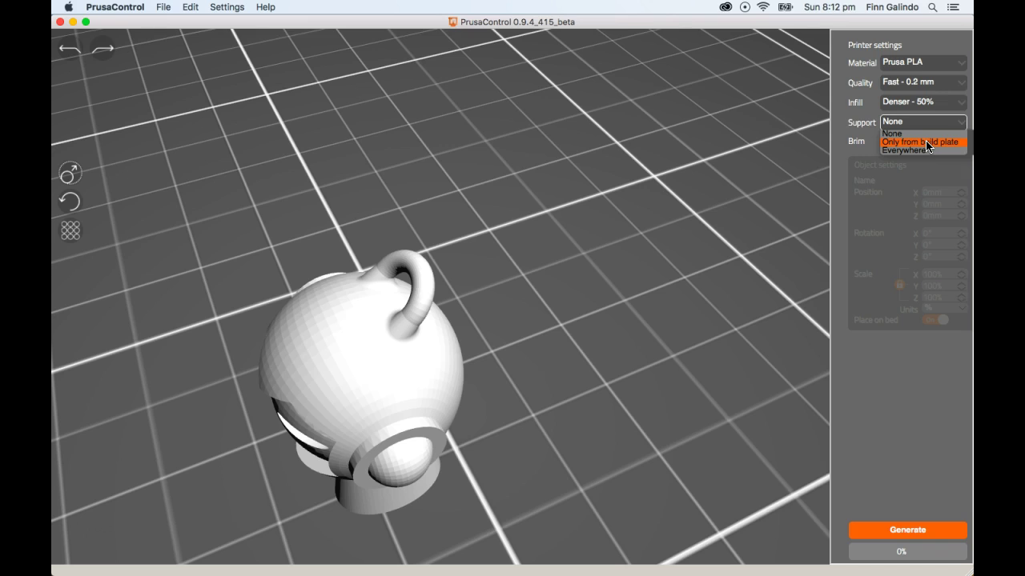
left_click(924, 151)
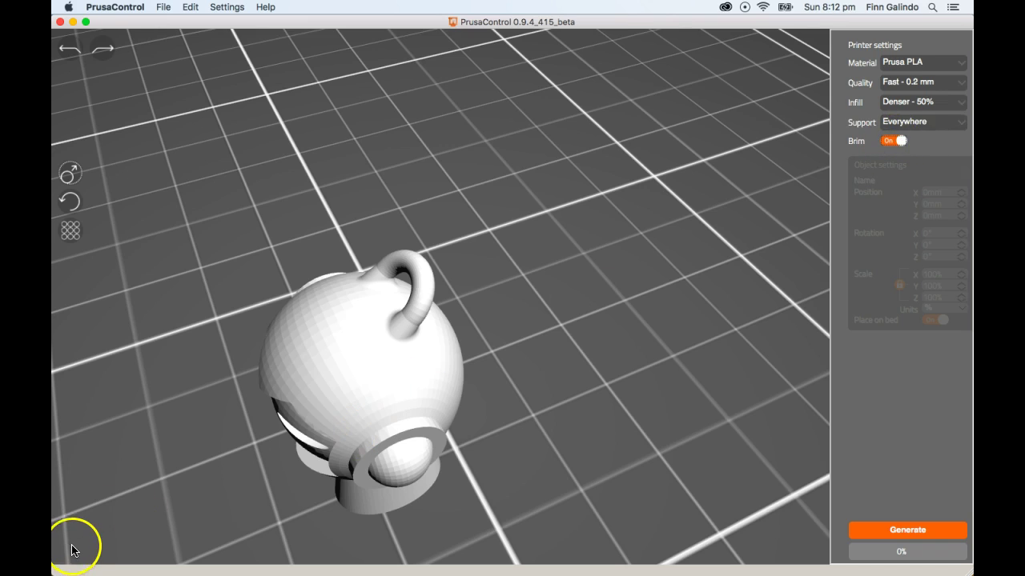
left_click(907, 530)
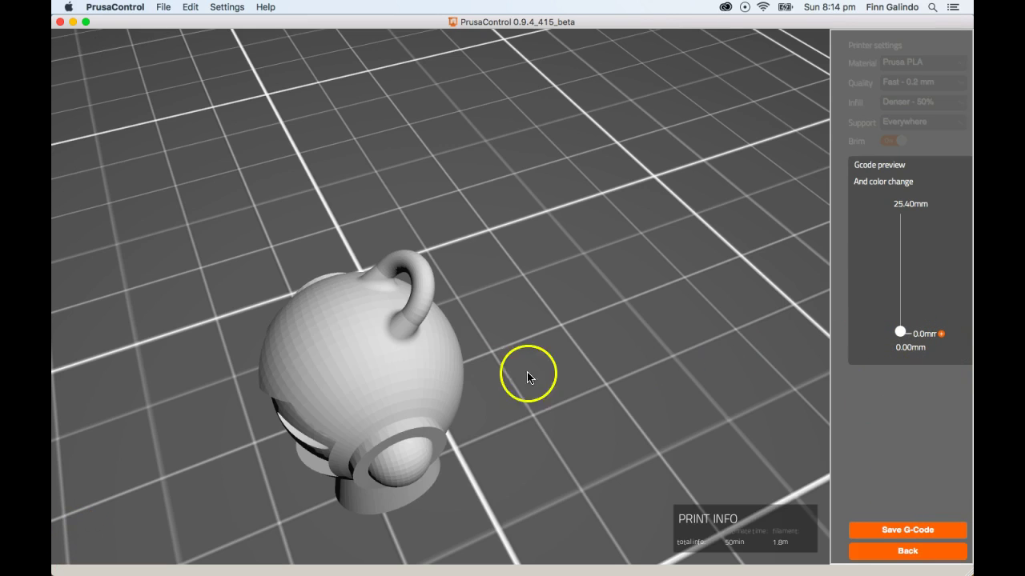
Step: Face Marvin from the front and show the 0.20 mm first layer with brim and support
left_click_drag(536, 374, 560, 359)
right_click_drag(560, 359, 597, 343)
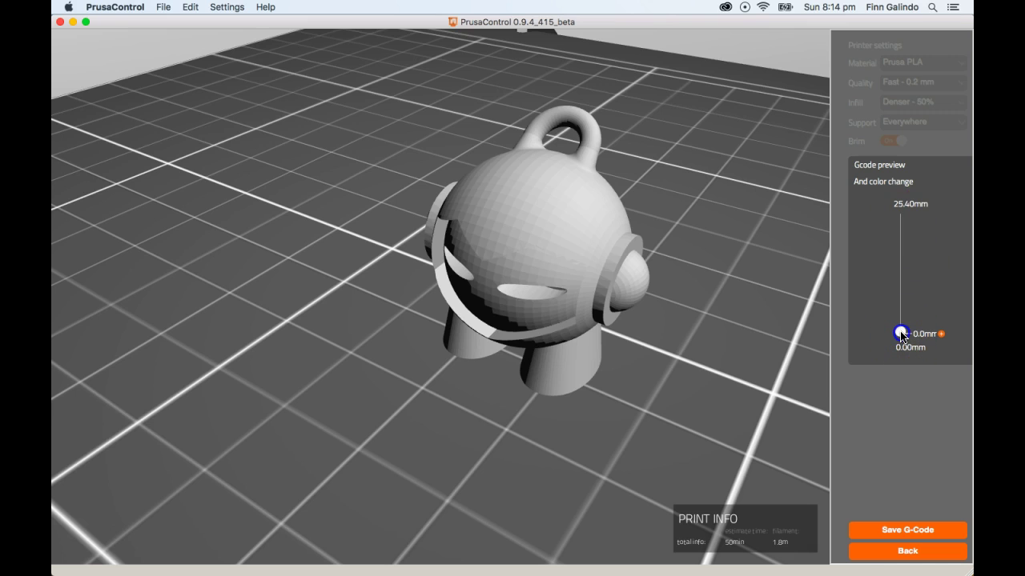
left_click_drag(901, 335, 901, 331)
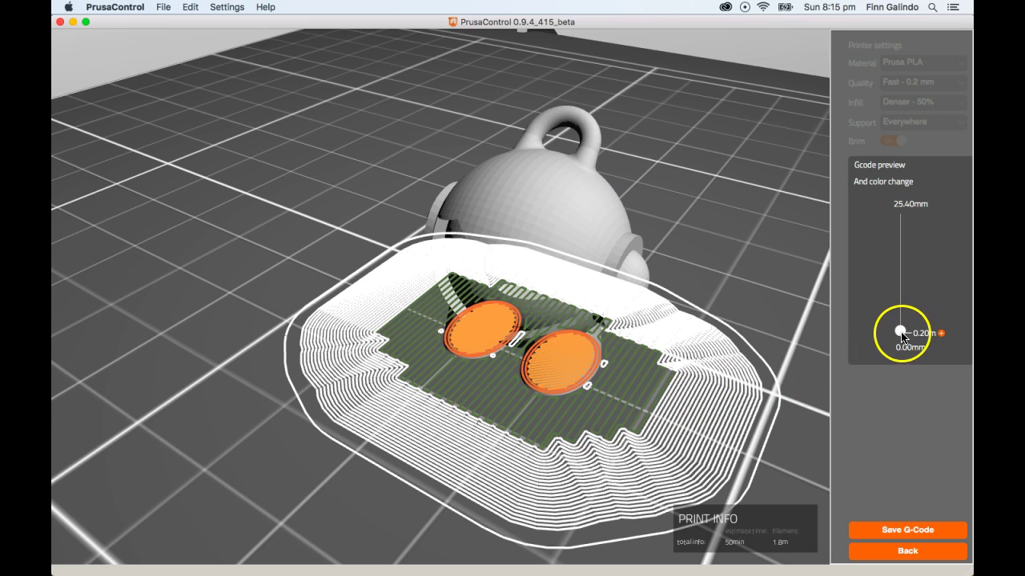
Step: Step the layer preview from 2.45 mm to 9.45 mm, orbiting to see support under the ears
left_click_drag(901, 334, 902, 334)
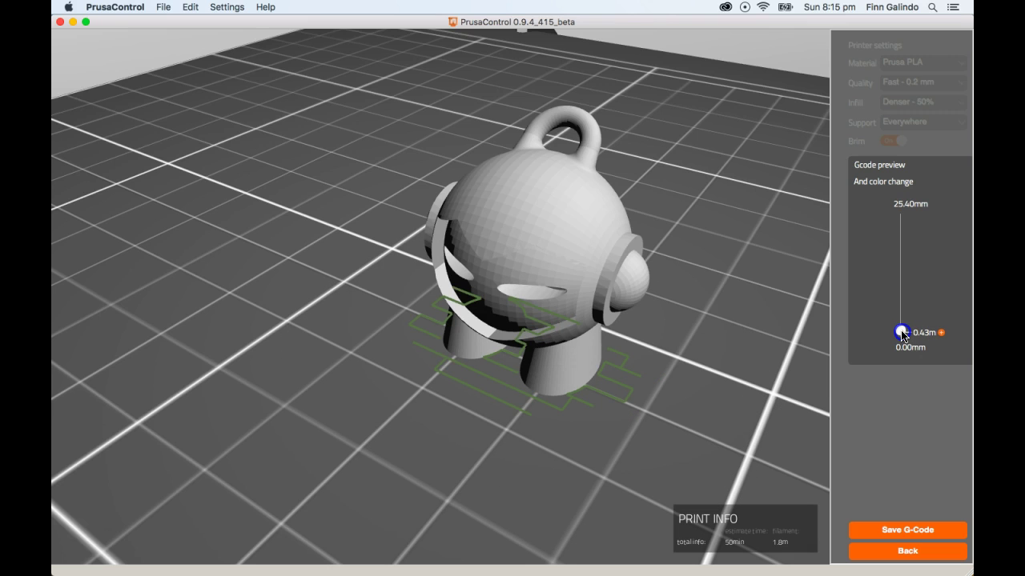
left_click_drag(902, 335, 902, 323)
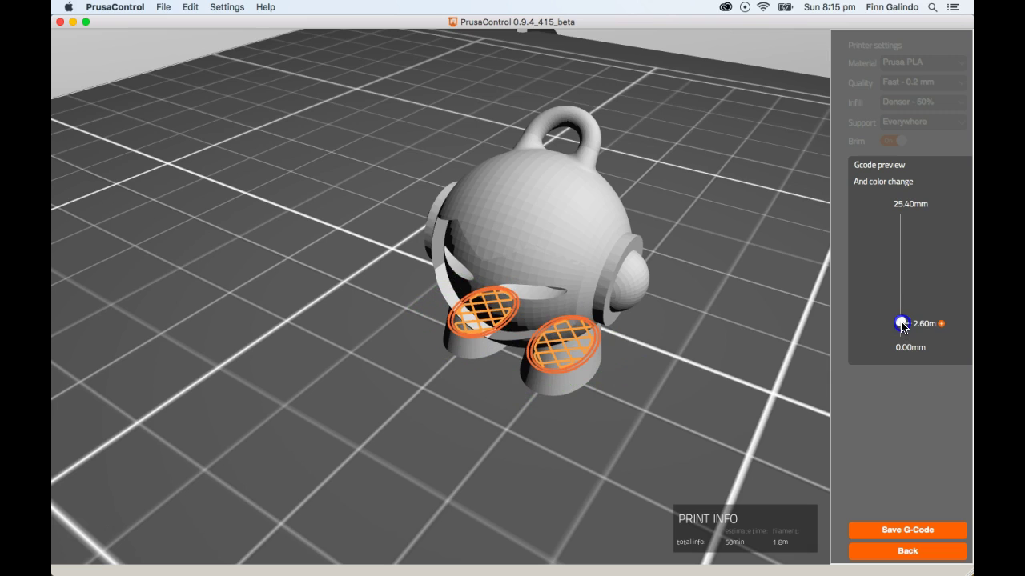
left_click_drag(667, 387, 691, 389)
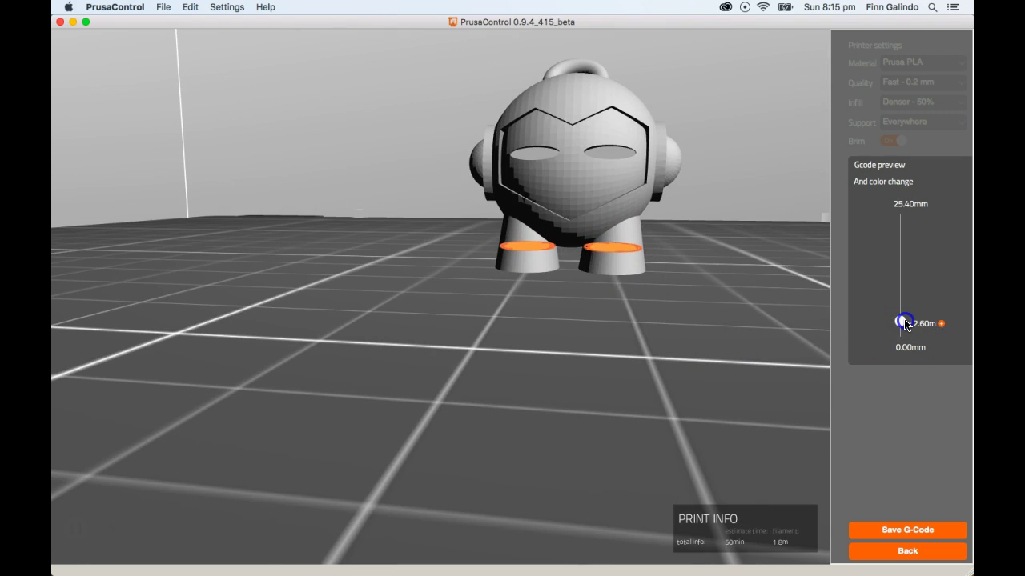
left_click_drag(903, 323, 902, 324)
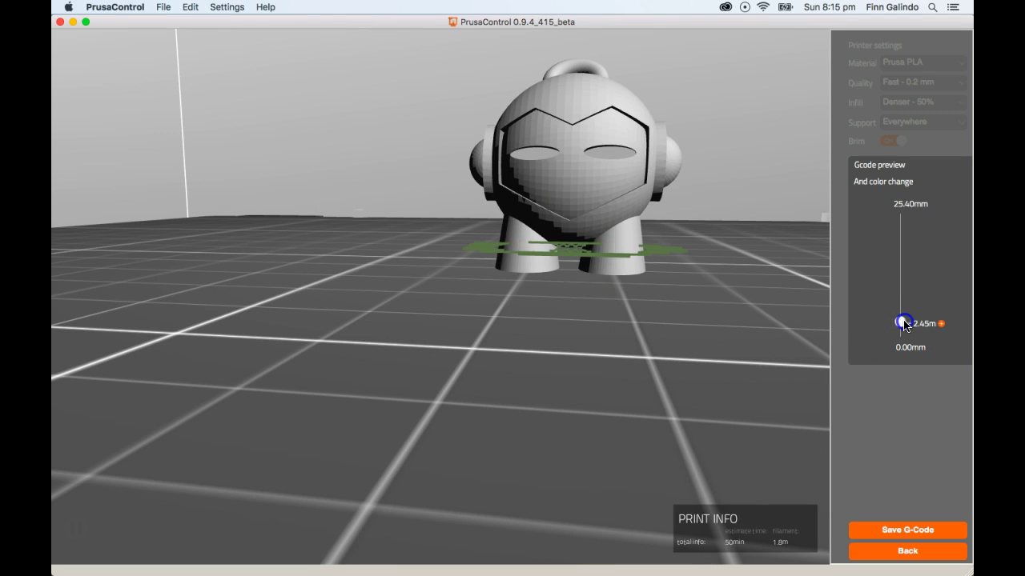
left_click_drag(798, 302, 727, 325)
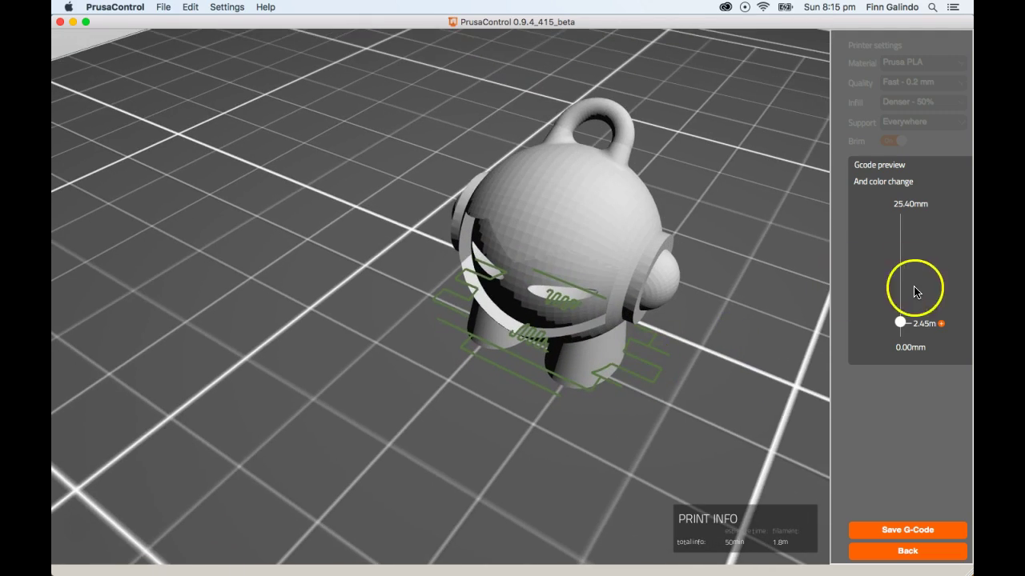
left_click_drag(901, 321, 905, 285)
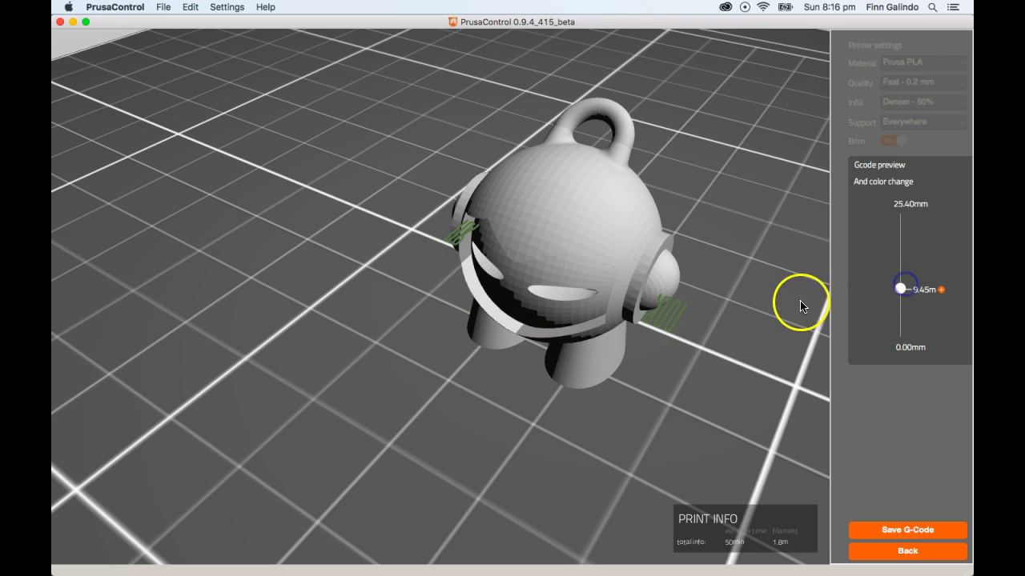
mouse_move(786, 309)
left_mouse_down()
mouse_move(811, 265)
mouse_move(789, 293)
left_mouse_up()
Step: Scrub the layer preview up to about 15.40 mm while orbiting the model, then back down to 0.00 mm
left_click(903, 293)
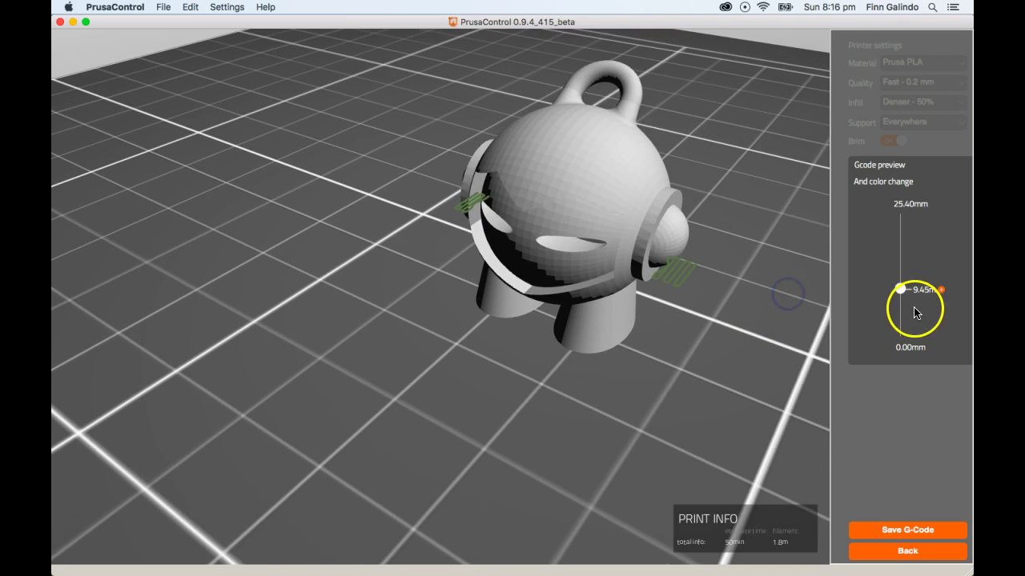
left_click_drag(902, 295, 899, 268)
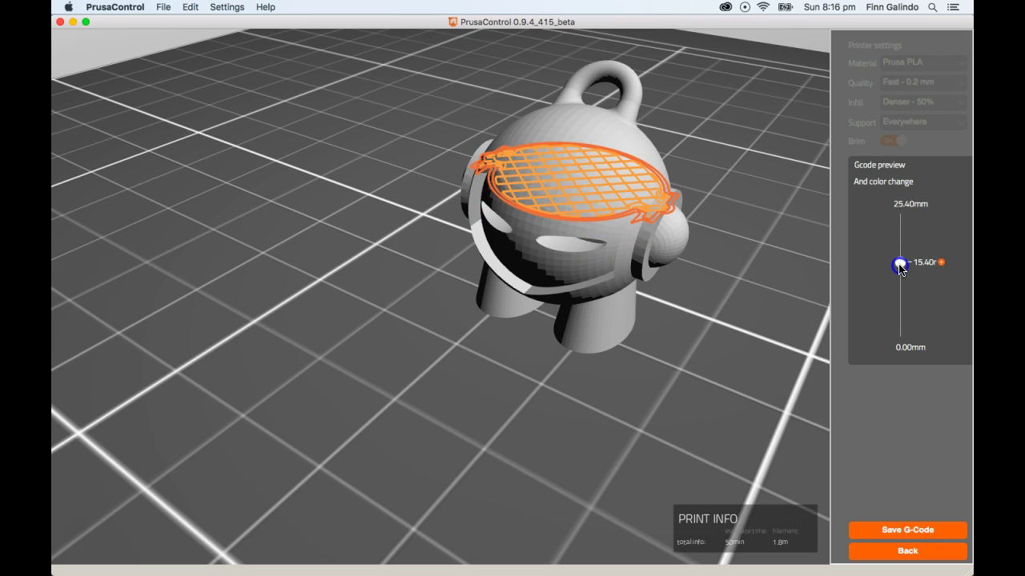
left_click_drag(804, 239, 814, 277)
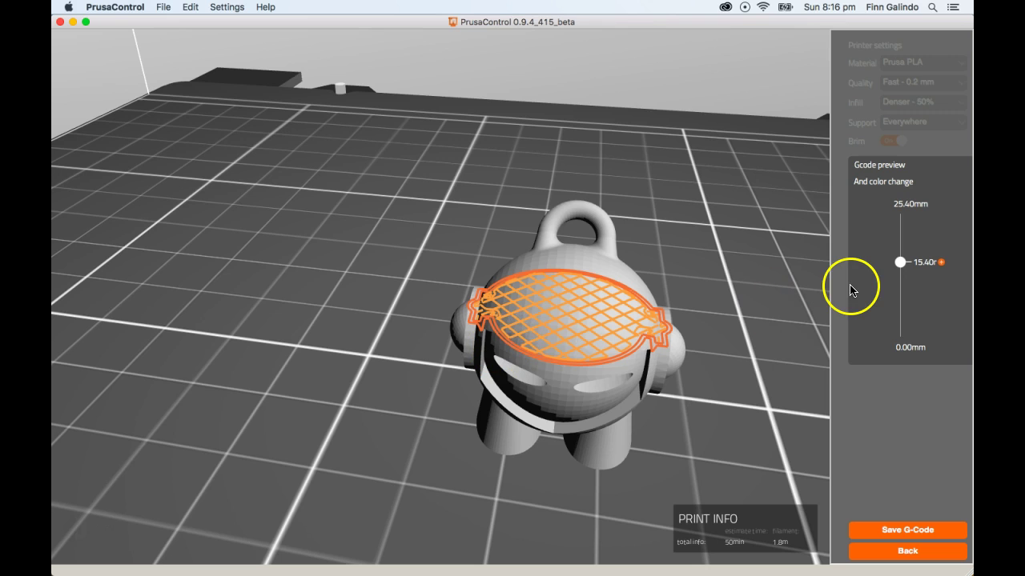
left_click_drag(697, 328, 676, 305)
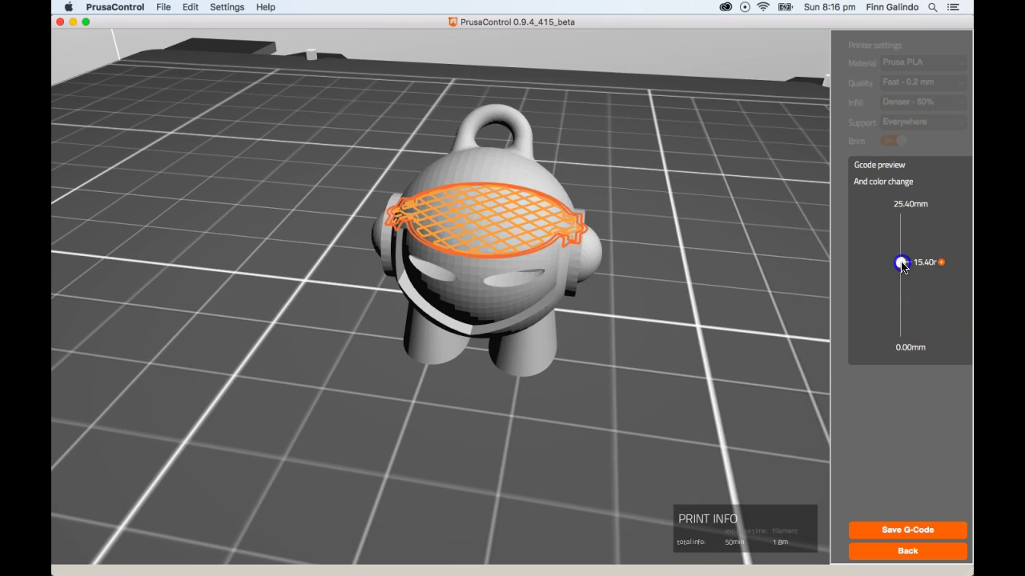
left_click_drag(899, 260, 886, 349)
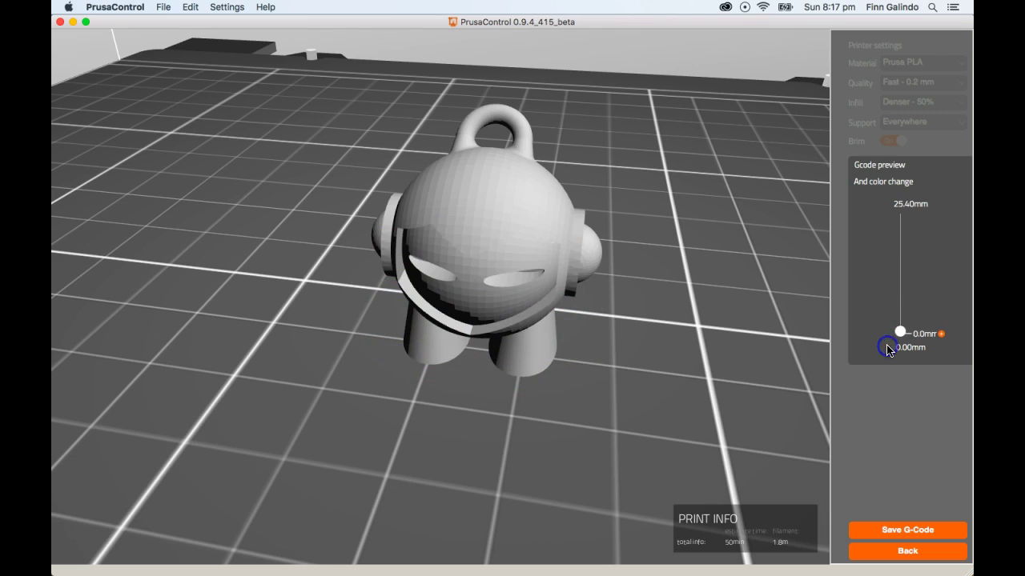
Step: Save the G-code as 3DHubs_Marvin_PLA_FAST to the Desktop
left_click(890, 530)
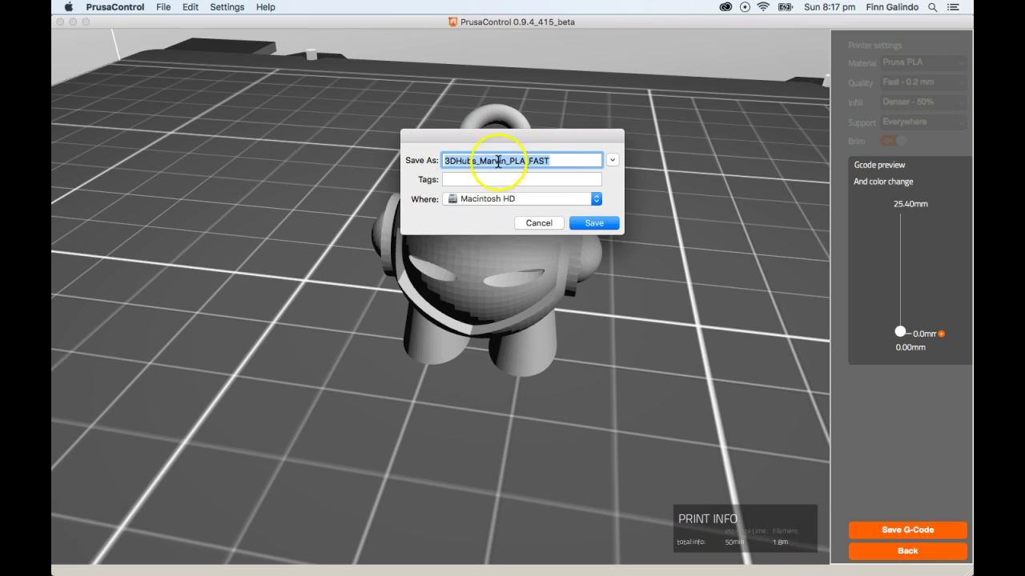
left_click(558, 199)
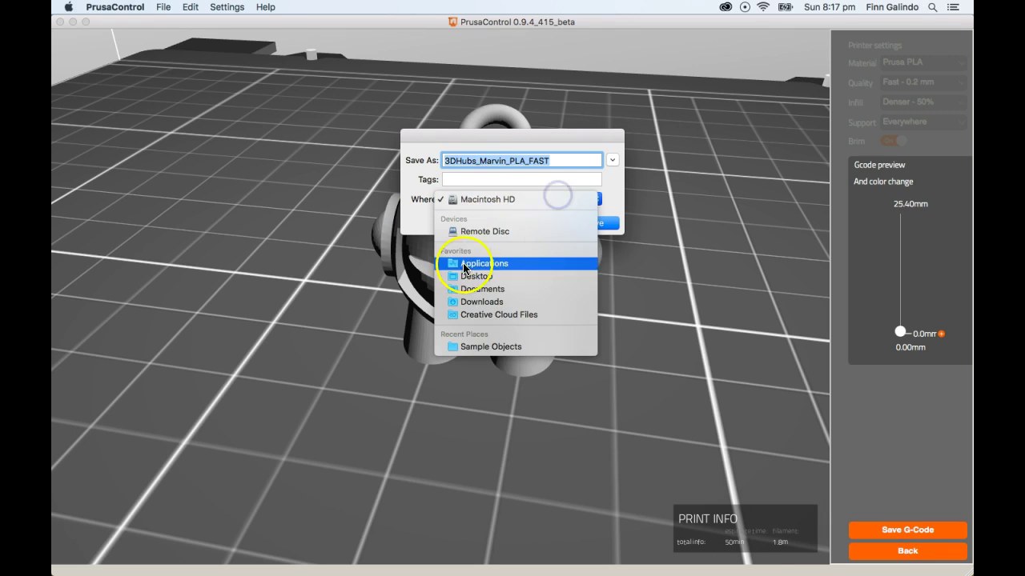
left_click(472, 276)
left_click(588, 221)
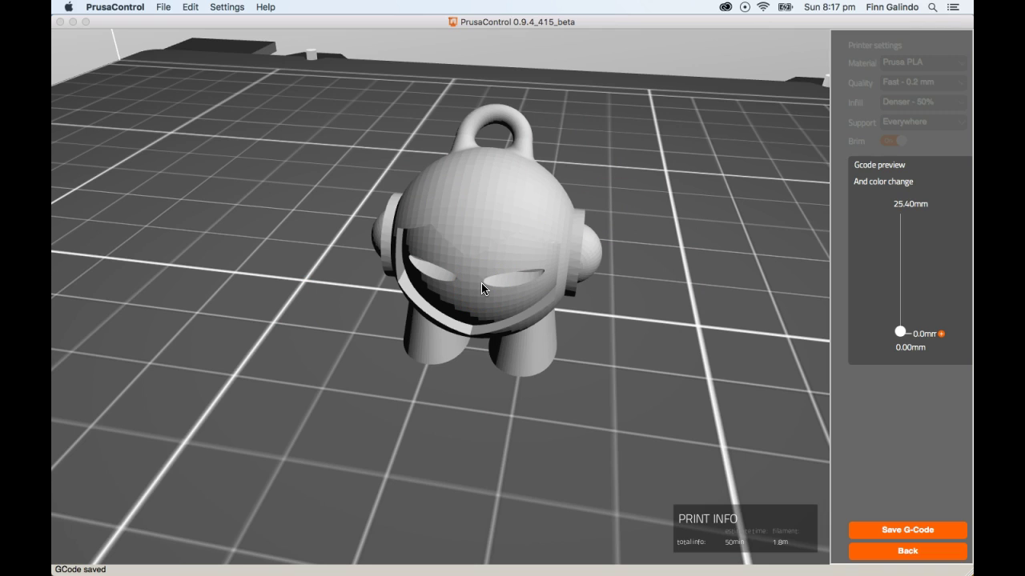
Step: Reopen the G-code save dialog to confirm the Desktop location, then cancel it
left_click(880, 531)
left_click(550, 200)
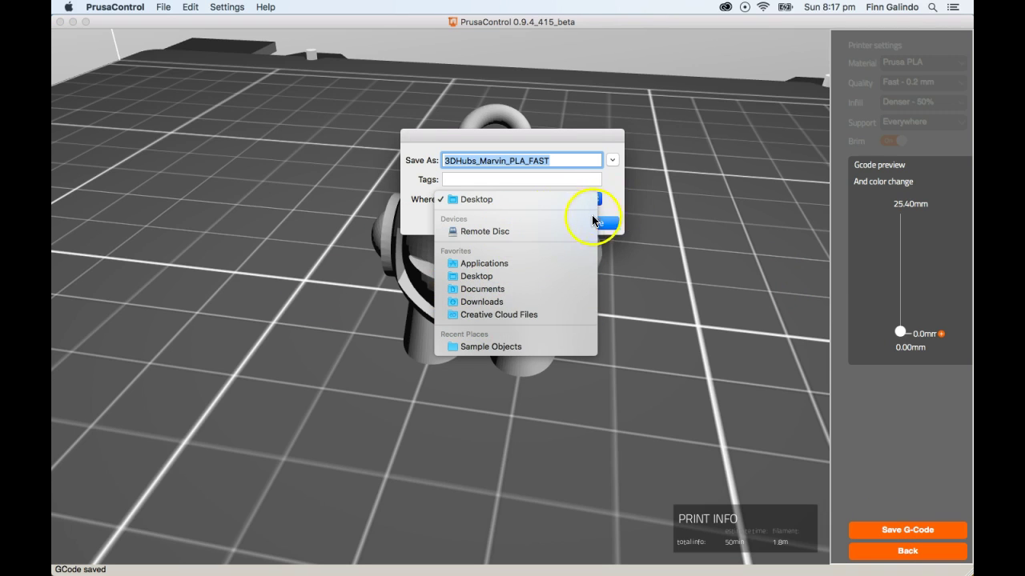
left_click(593, 221)
left_click(538, 222)
Step: In Finder, select 3DHubs_Marvin_PLA_FAST.gcode in the Desktop folder
mouse_move(300, 571)
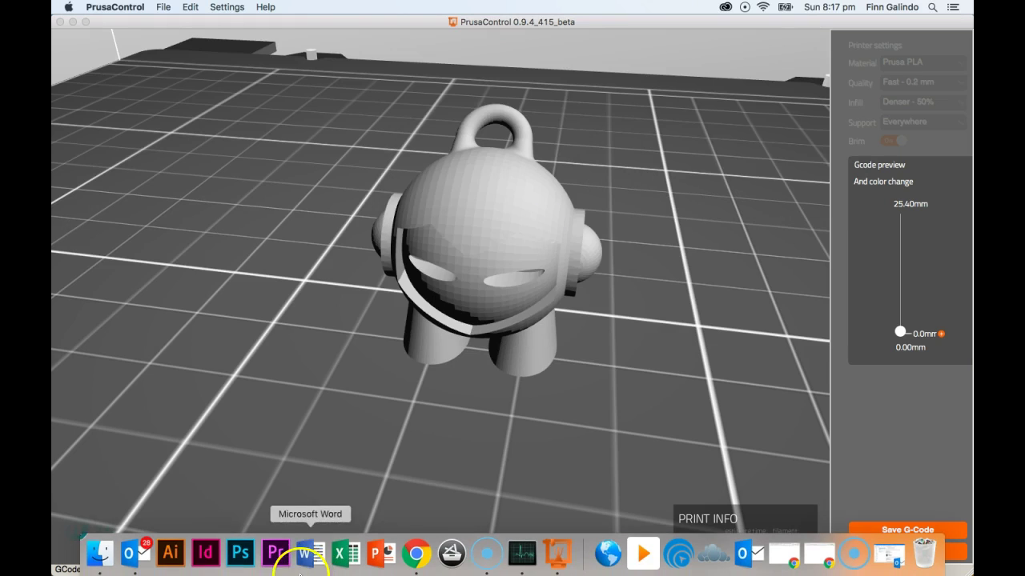
left_click(99, 554)
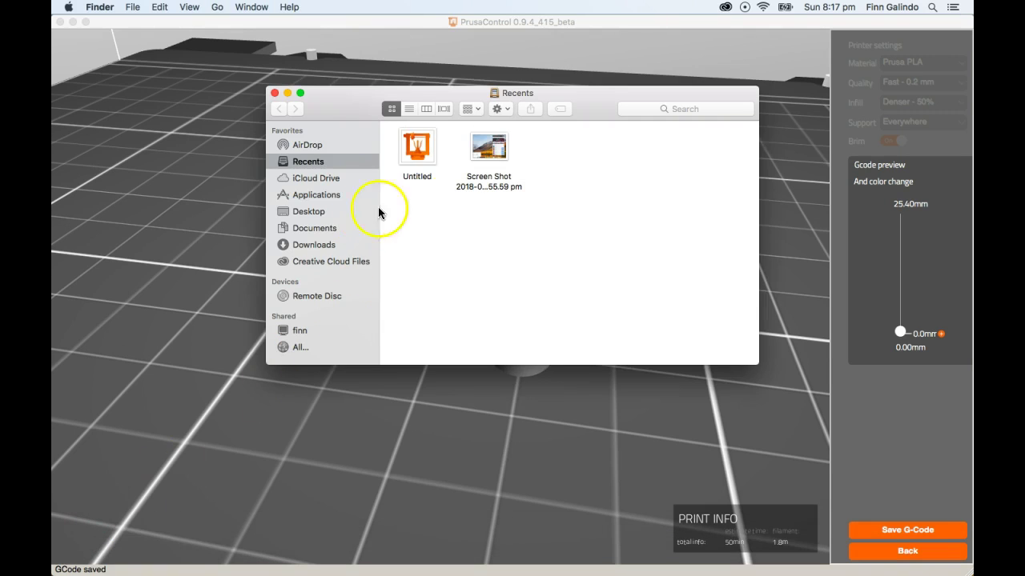
left_click(299, 213)
left_click(408, 150)
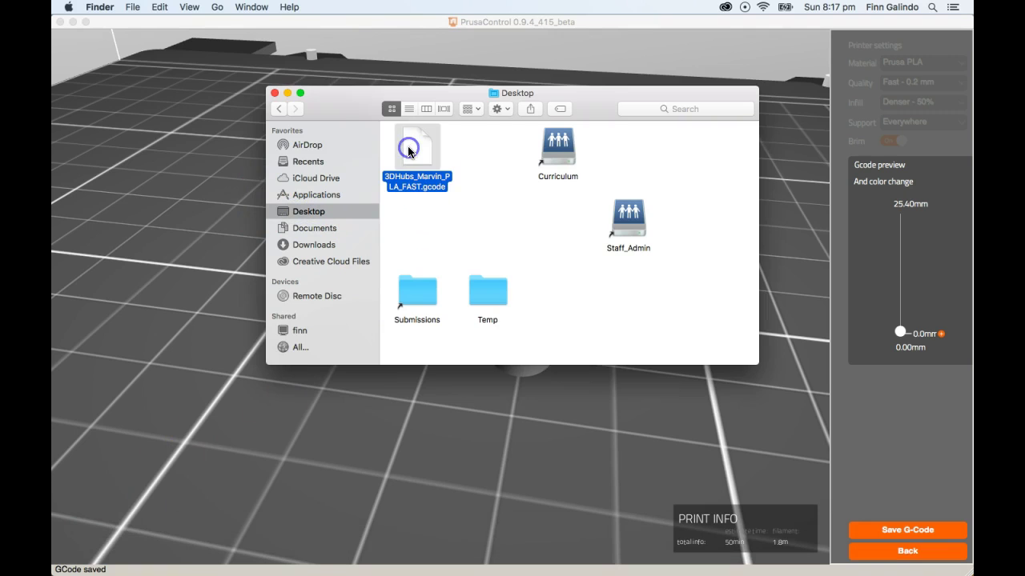
Step: Open the gcode file with TextEdit via Open With > Other…
right_click(421, 152)
mouse_move(449, 170)
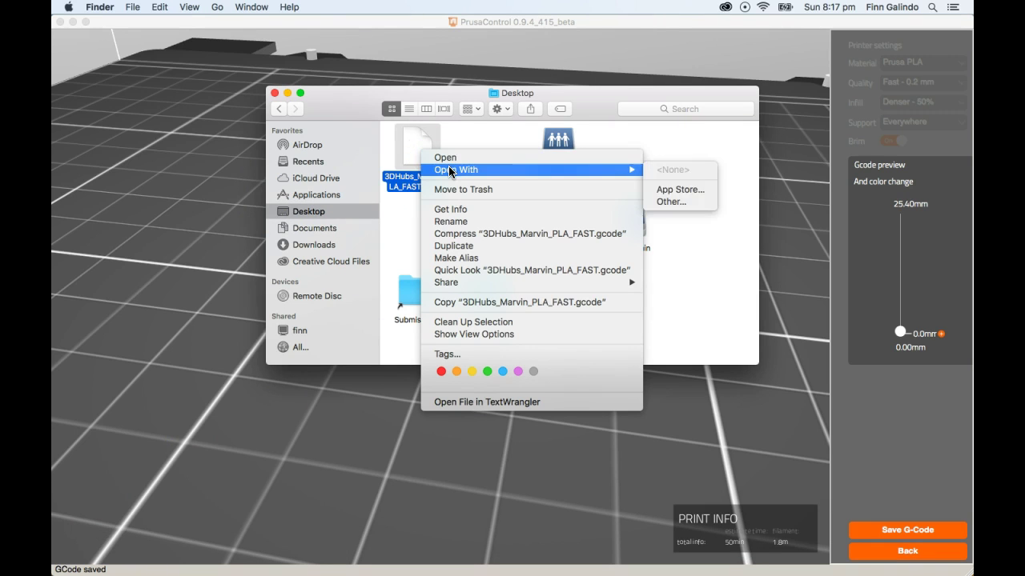
left_click(671, 201)
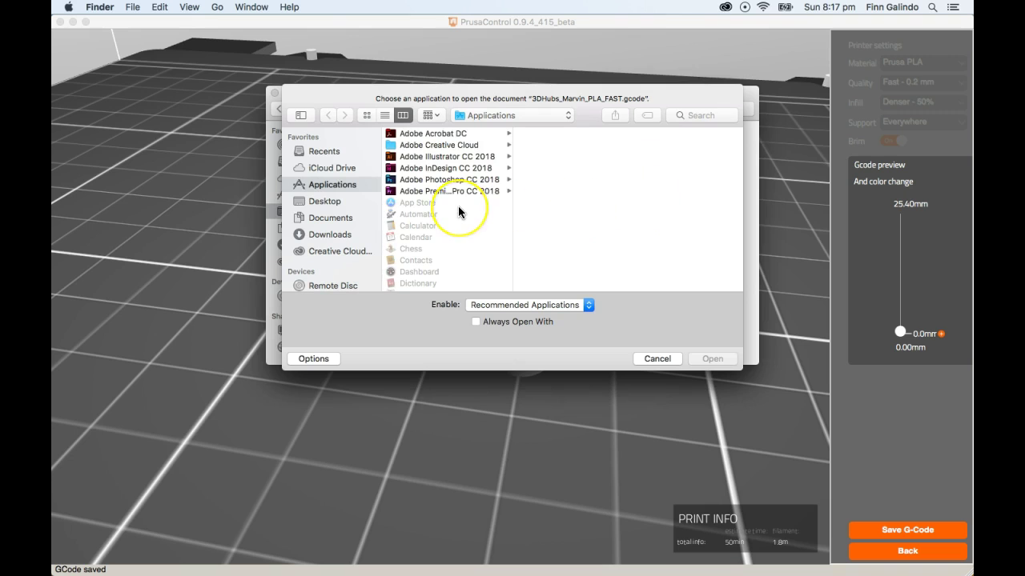
scroll(458, 210, "down", 10)
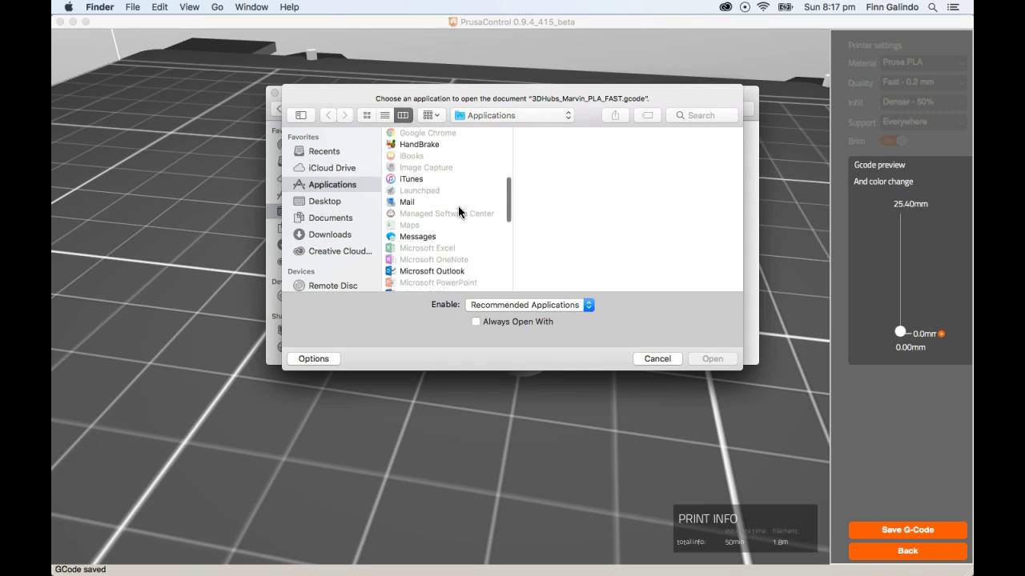
scroll(458, 209, "down", 10)
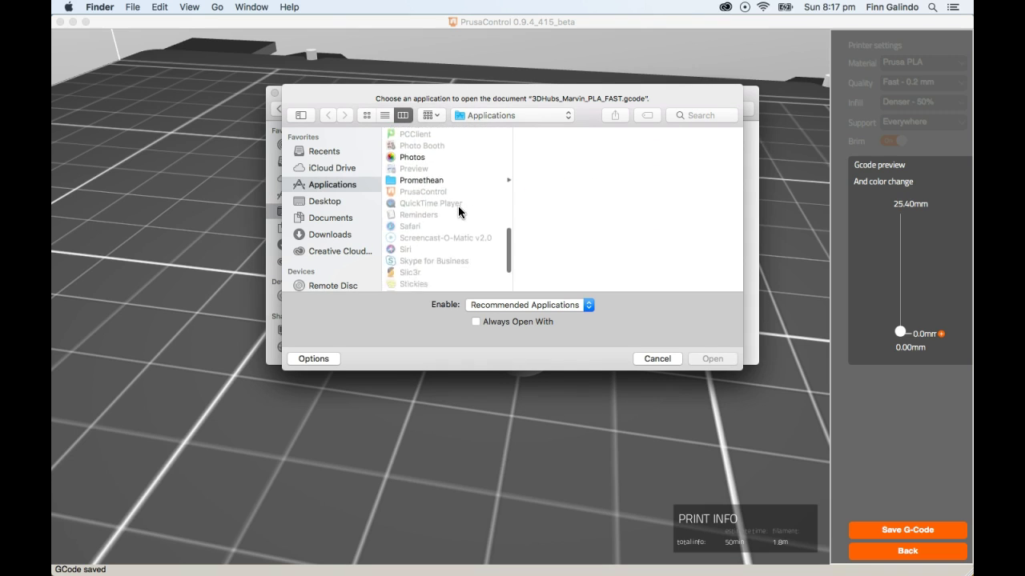
scroll(458, 206, "down", 5)
left_click(425, 248)
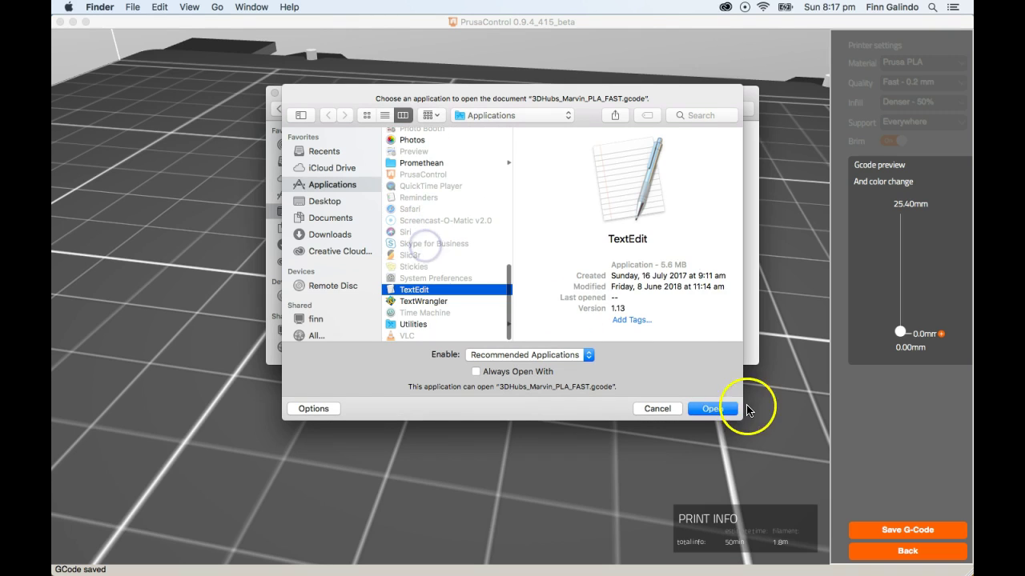
left_click(713, 408)
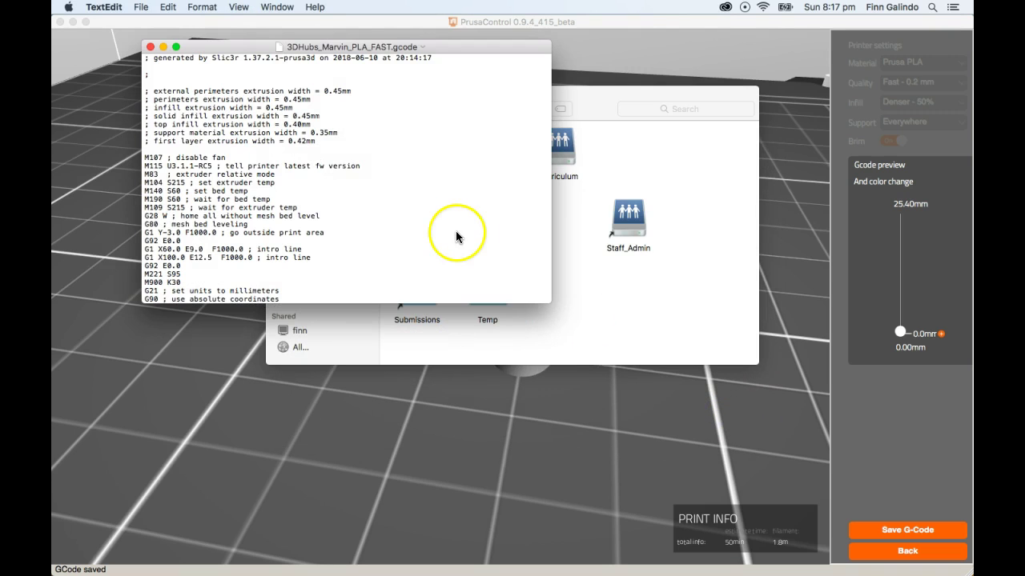
Step: Scroll through the G-code, highlighting the first brim point comment and checking support and perimeter sections
scroll(242, 214, "down", 4)
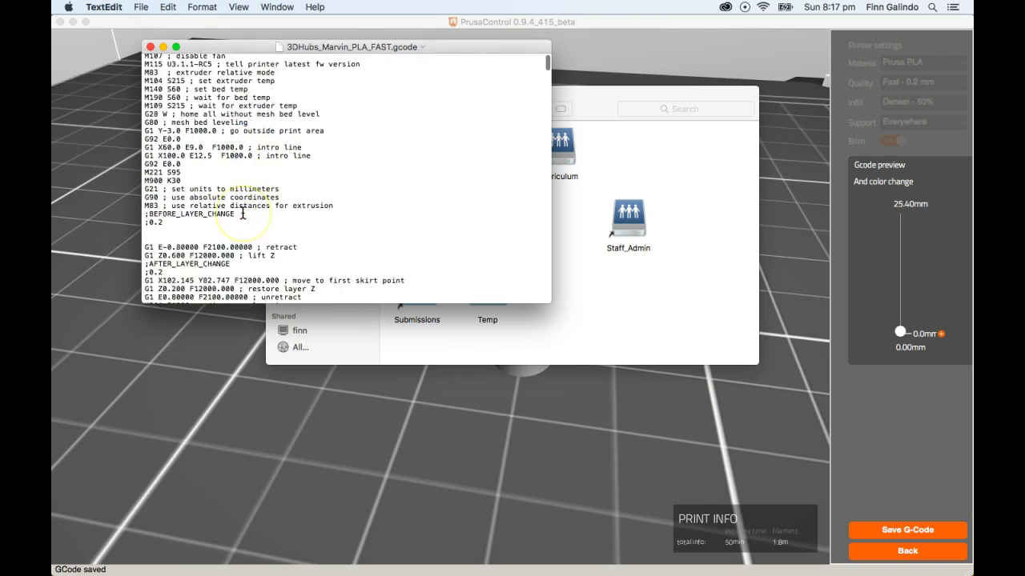
scroll(242, 214, "down", 15)
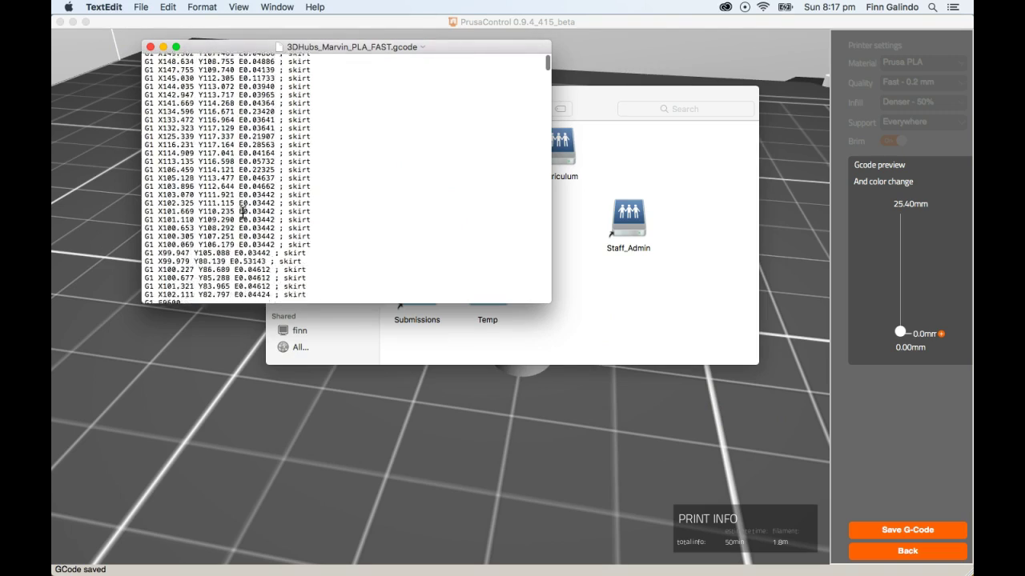
scroll(242, 214, "down", 15)
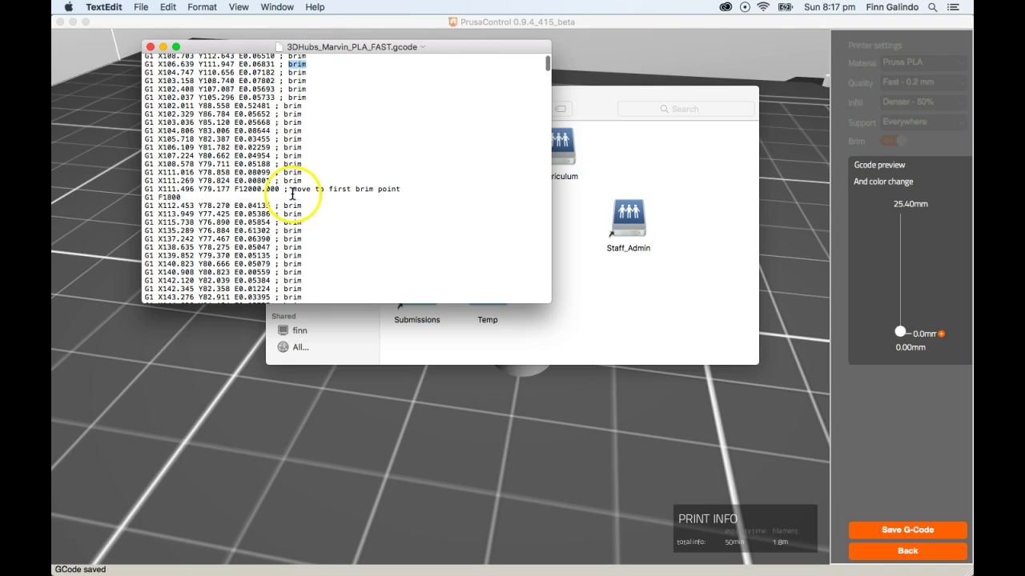
left_click_drag(293, 194, 351, 189)
scroll(350, 189, "down", 5)
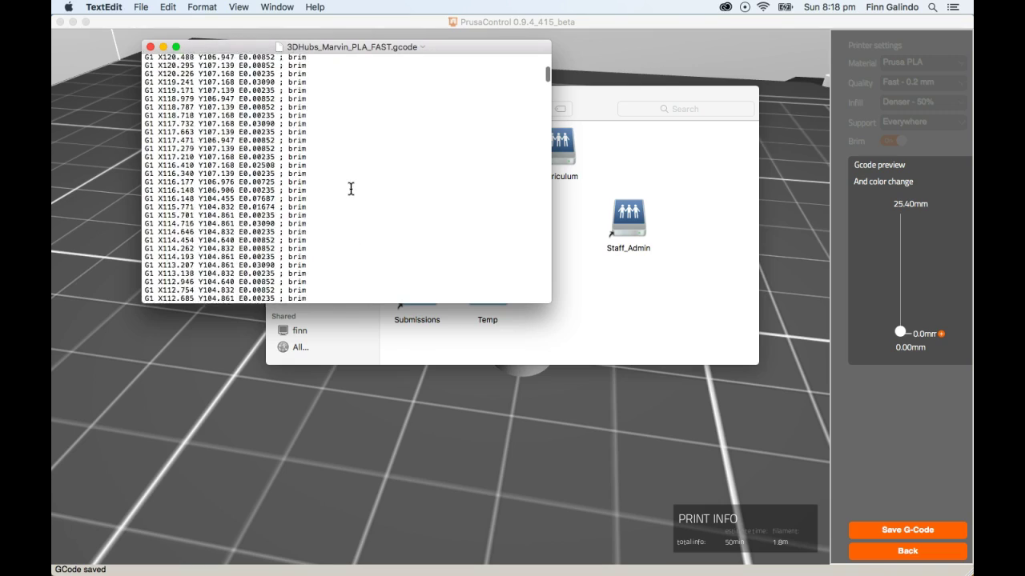
scroll(350, 188, "down", 10)
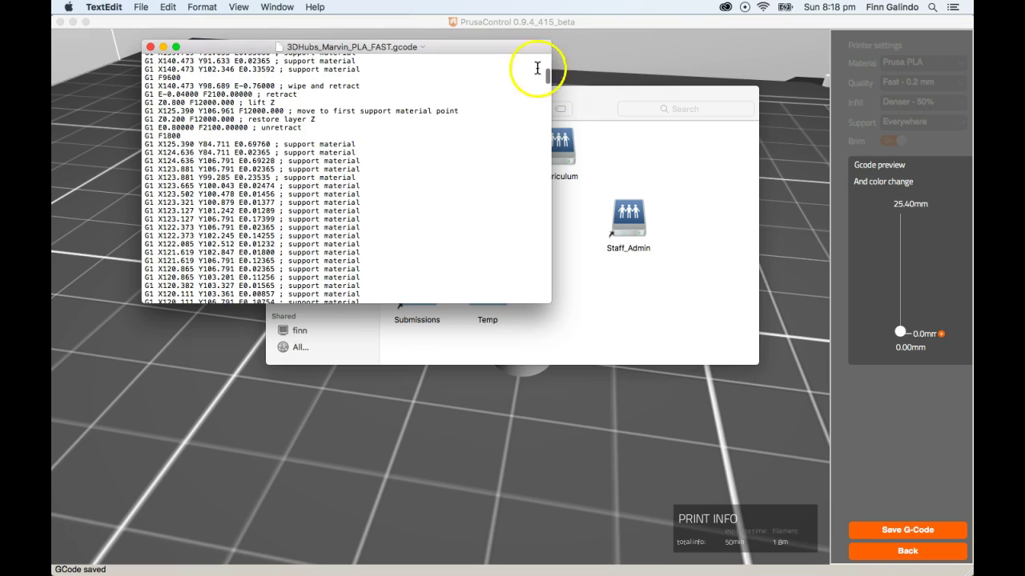
left_click_drag(546, 77, 545, 242)
left_click_drag(545, 250, 541, 200)
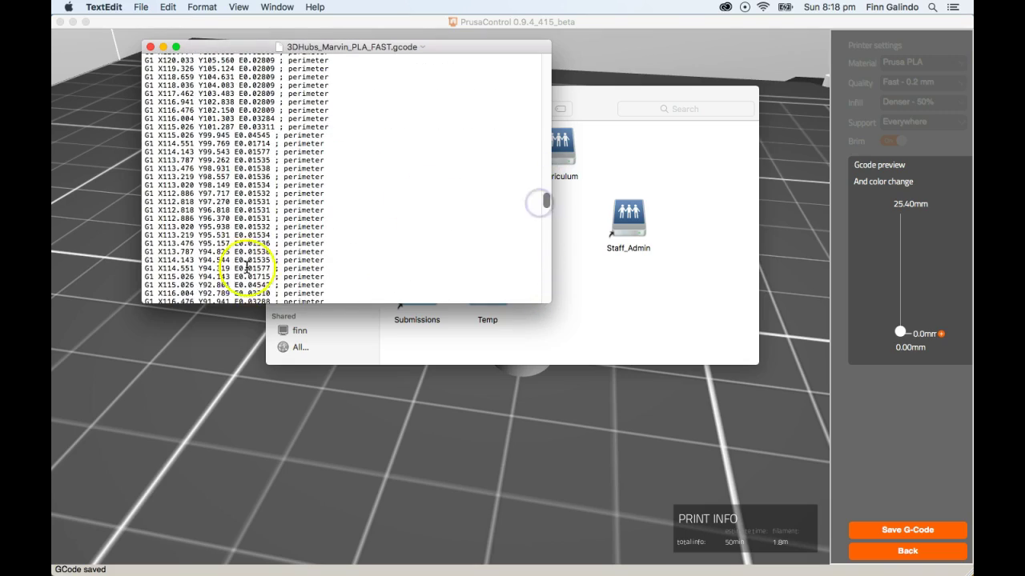
Step: Return to PrusaControl and orbit the view to look down on Marvin on the bed
left_click(388, 517)
left_click_drag(402, 272, 590, 366)
left_click_drag(206, 201, 472, 264)
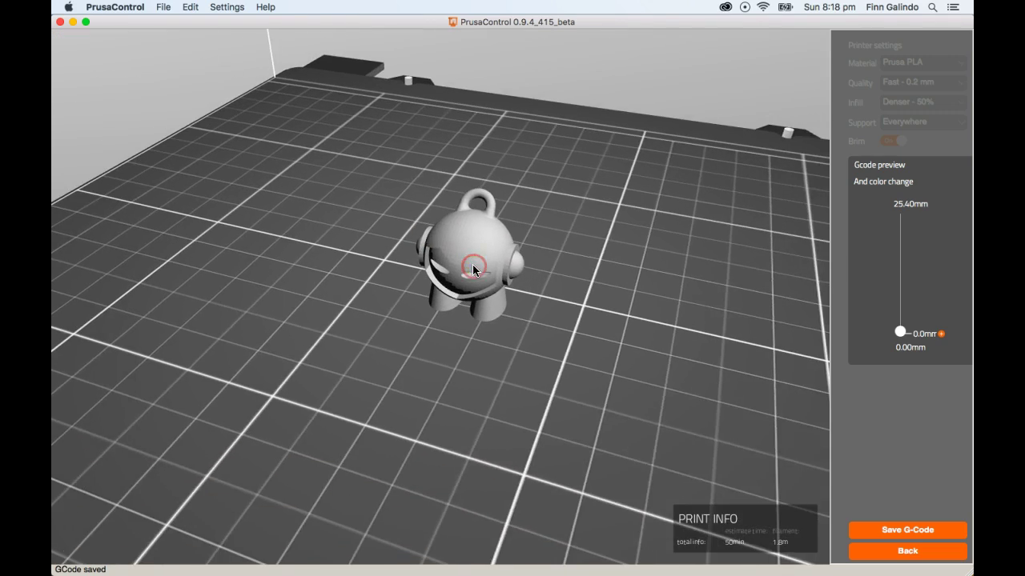
scroll(472, 267, "up", 2)
scroll(472, 265, "up", 2)
left_click_drag(604, 244, 575, 229)
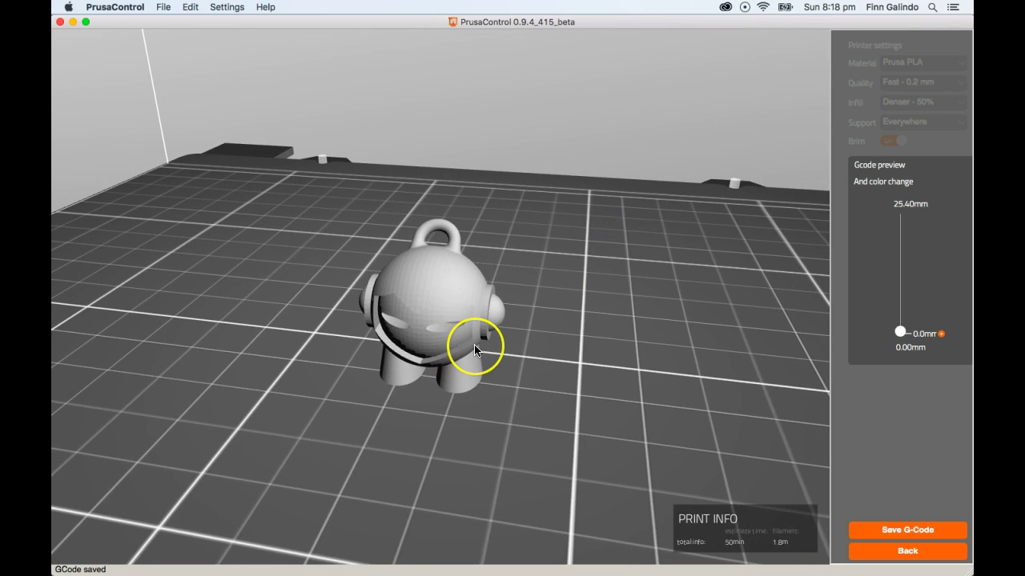